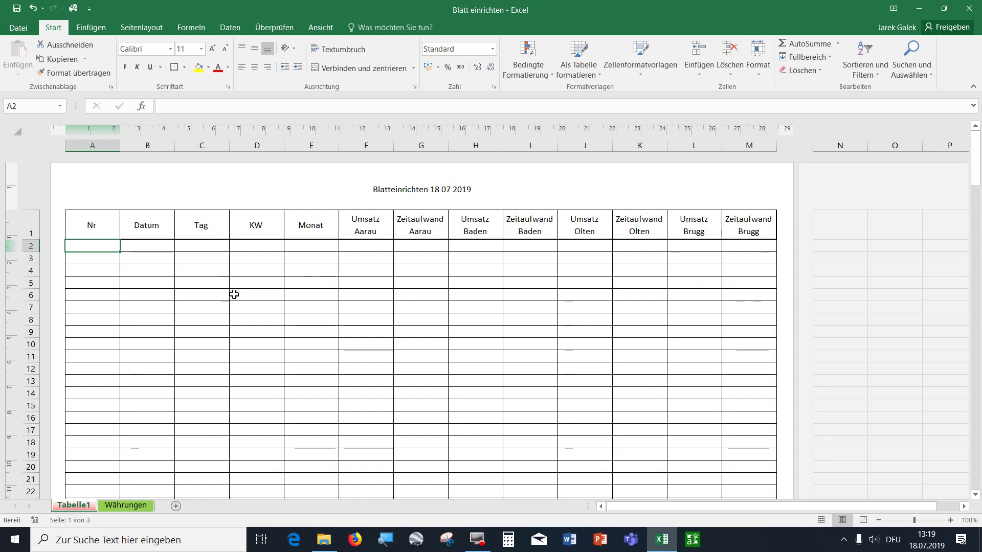
Step: Switch the sheet to Normal view and enter 1 in the first Nr cell, A2
{"action": "scroll", "coordinate": [234, 294], "scroll_direction": "down", "scroll_amount": 1, "text": "ctrl"}
{"action": "scroll", "coordinate": [234, 294], "scroll_direction": "down", "scroll_amount": 1, "text": "ctrl"}
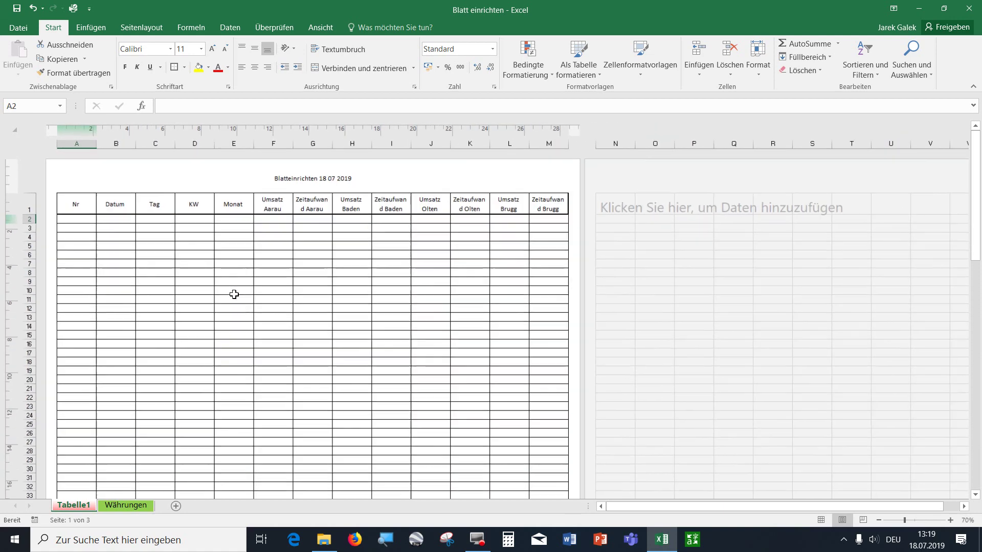
{"action": "scroll", "coordinate": [233, 294], "scroll_direction": "down", "scroll_amount": 1, "text": "ctrl"}
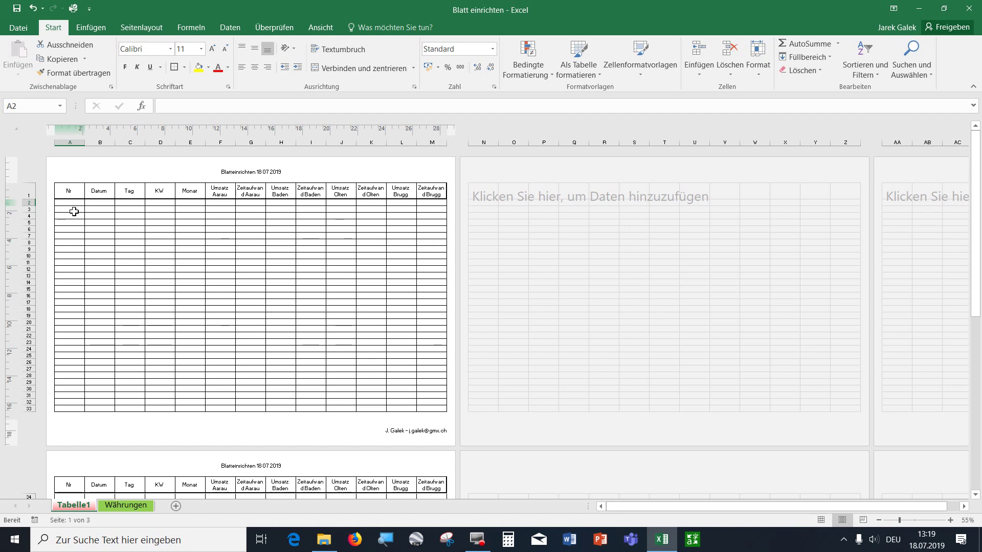
{"action": "scroll", "coordinate": [125, 251], "scroll_direction": "up", "scroll_amount": 1, "text": "ctrl"}
{"action": "scroll", "coordinate": [125, 251], "scroll_direction": "up", "scroll_amount": 1, "text": "ctrl"}
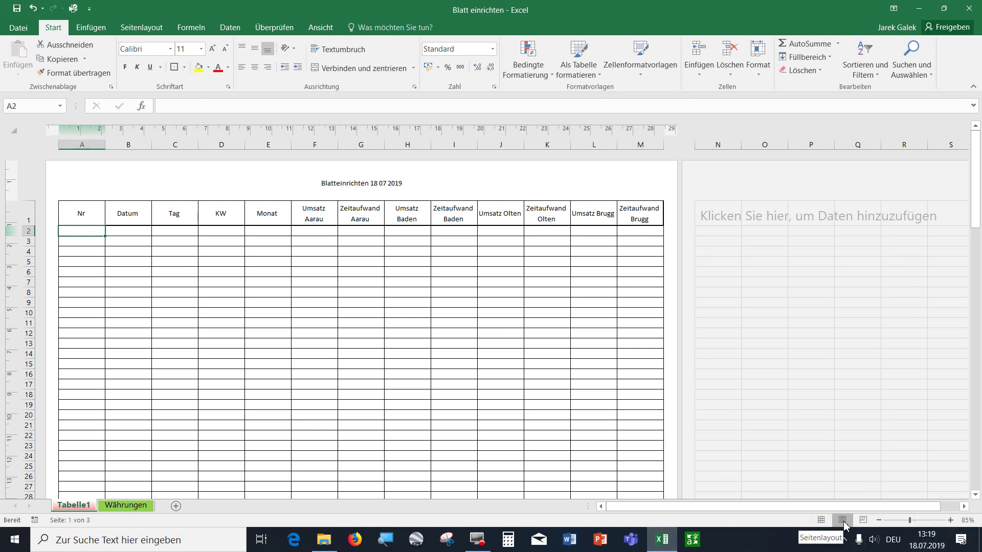
{"action": "left_click", "coordinate": [821, 520]}
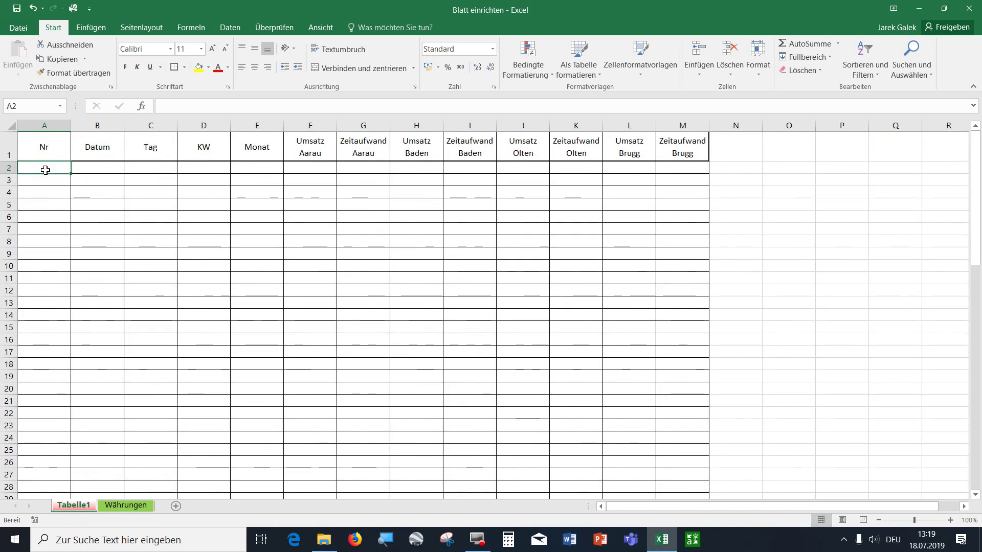
{"action": "type", "text": "1"}
{"action": "key", "text": "ctrl+Return"}
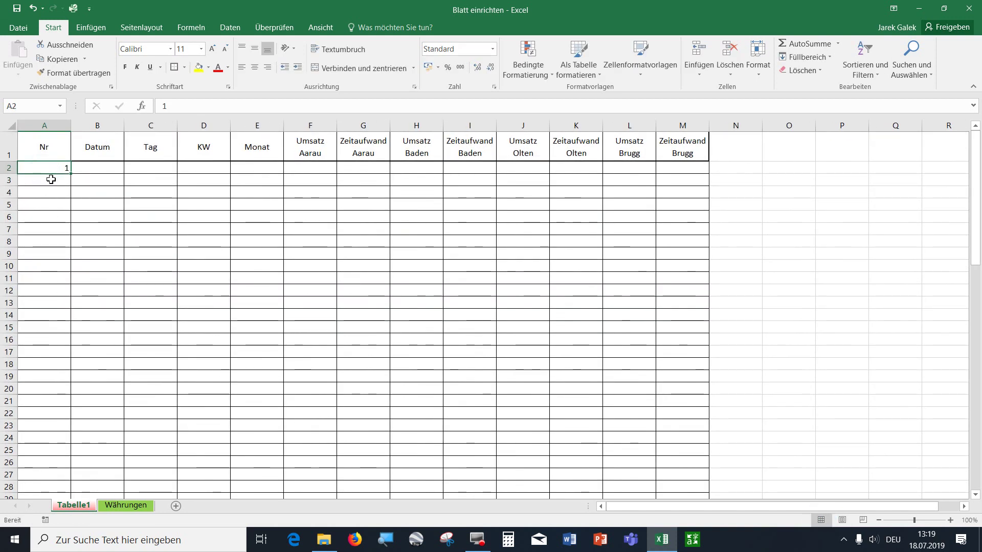
Step: Fill the Nr column down as a numbered series using Fill Series
{"action": "mouse_move", "coordinate": [70, 173]}
{"action": "left_mouse_down"}
{"action": "mouse_move", "coordinate": [72, 527]}
{"action": "mouse_move", "coordinate": [67, 305]}
{"action": "left_mouse_up"}
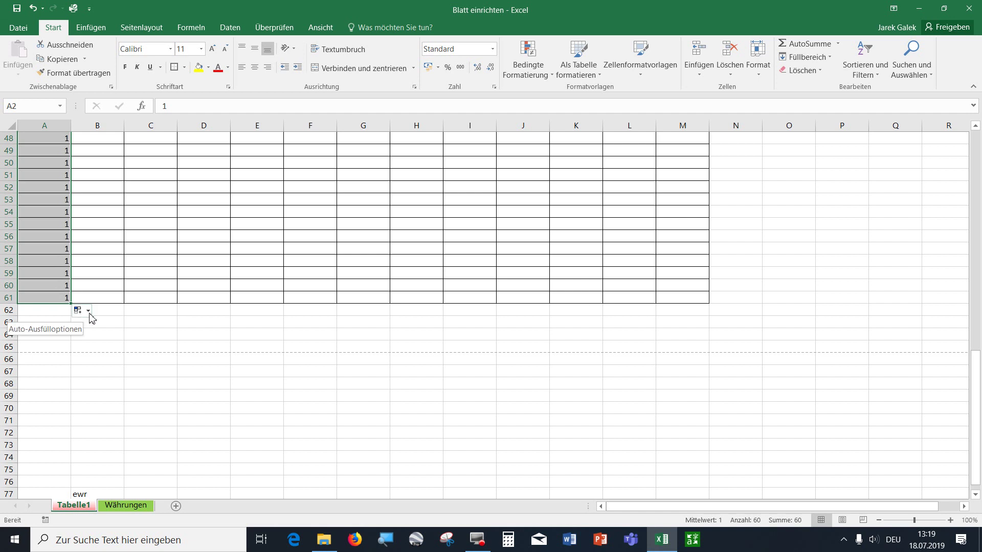
{"action": "left_click", "coordinate": [89, 311]}
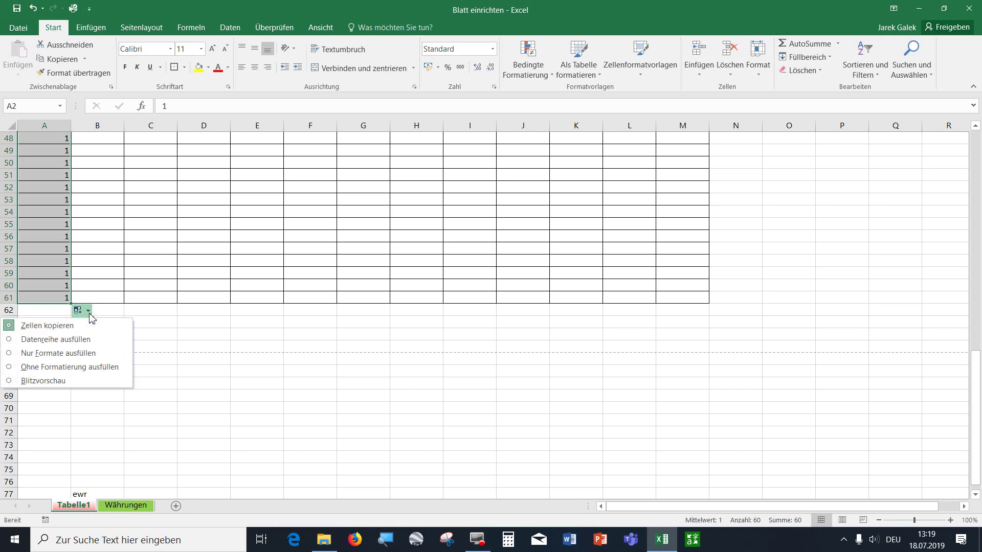
{"action": "left_click", "coordinate": [87, 340]}
{"action": "scroll", "coordinate": [83, 341], "scroll_direction": "up", "scroll_amount": 15}
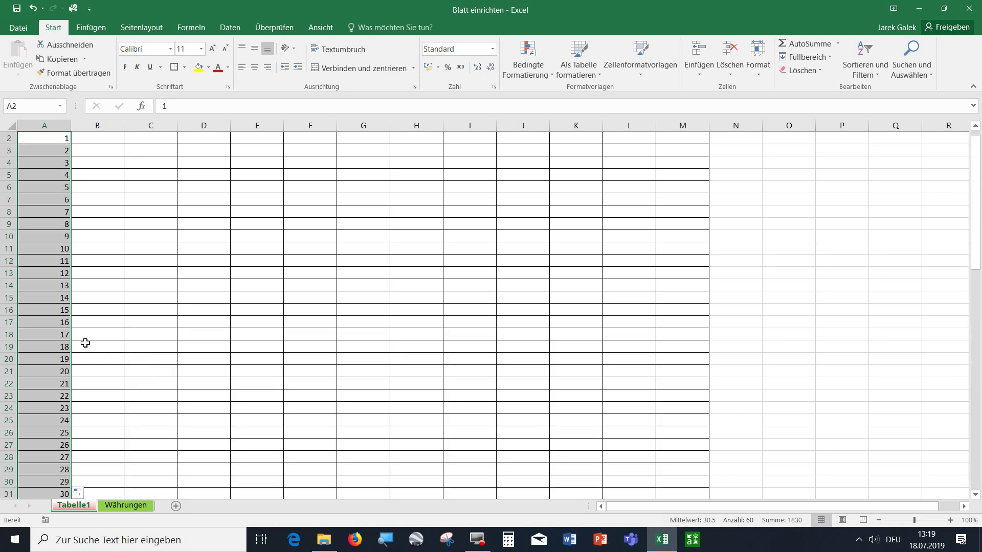
{"action": "scroll", "coordinate": [84, 342], "scroll_direction": "down", "scroll_amount": 2}
{"action": "scroll", "coordinate": [80, 351], "scroll_direction": "down", "scroll_amount": 2}
{"action": "scroll", "coordinate": [78, 351], "scroll_direction": "down", "scroll_amount": 3}
{"action": "scroll", "coordinate": [78, 352], "scroll_direction": "down", "scroll_amount": 4}
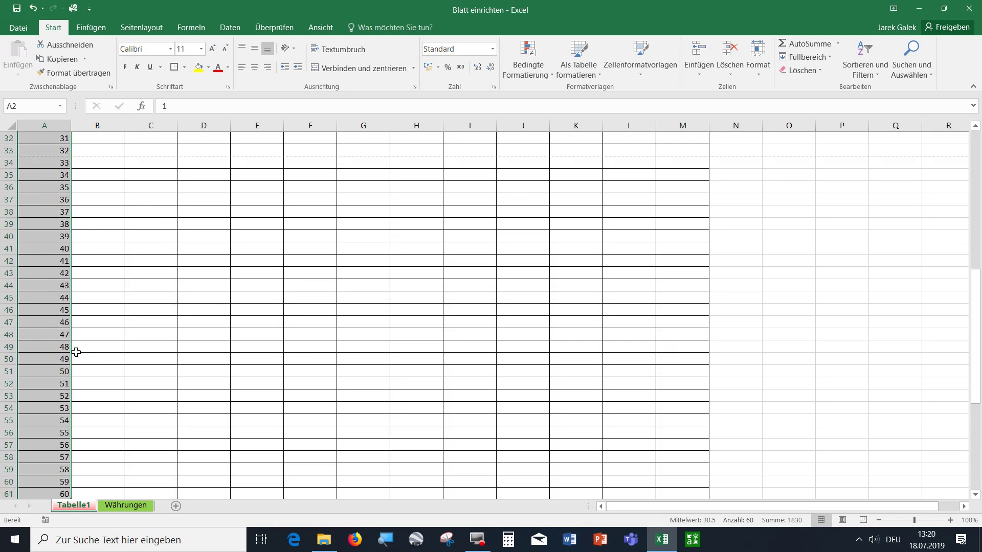
{"action": "scroll", "coordinate": [77, 351], "scroll_direction": "down", "scroll_amount": 3}
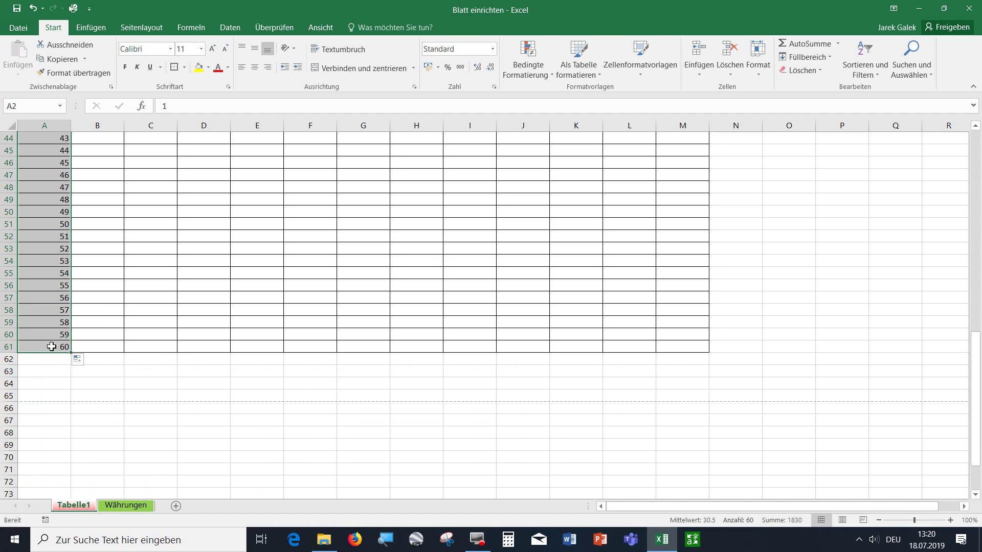
Step: Extend the bordered table down to row 62 and delete the surplus row 63
{"action": "left_click", "coordinate": [53, 346]}
{"action": "mouse_move", "coordinate": [25, 348]}
{"action": "left_mouse_down"}
{"action": "mouse_move", "coordinate": [625, 390]}
{"action": "mouse_move", "coordinate": [704, 349]}
{"action": "mouse_move", "coordinate": [716, 389]}
{"action": "left_mouse_up"}
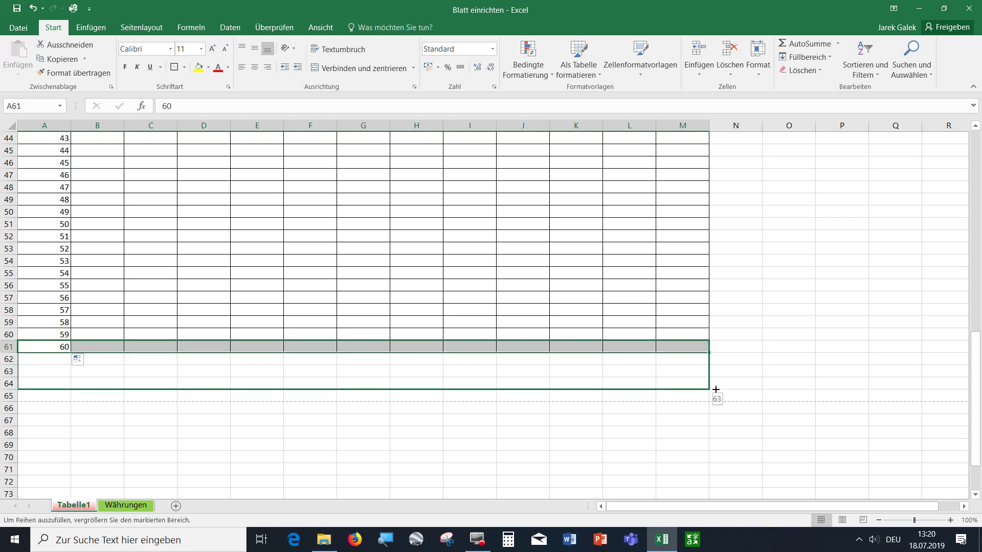
{"action": "left_click_drag", "start_coordinate": [716, 390], "coordinate": [714, 382]}
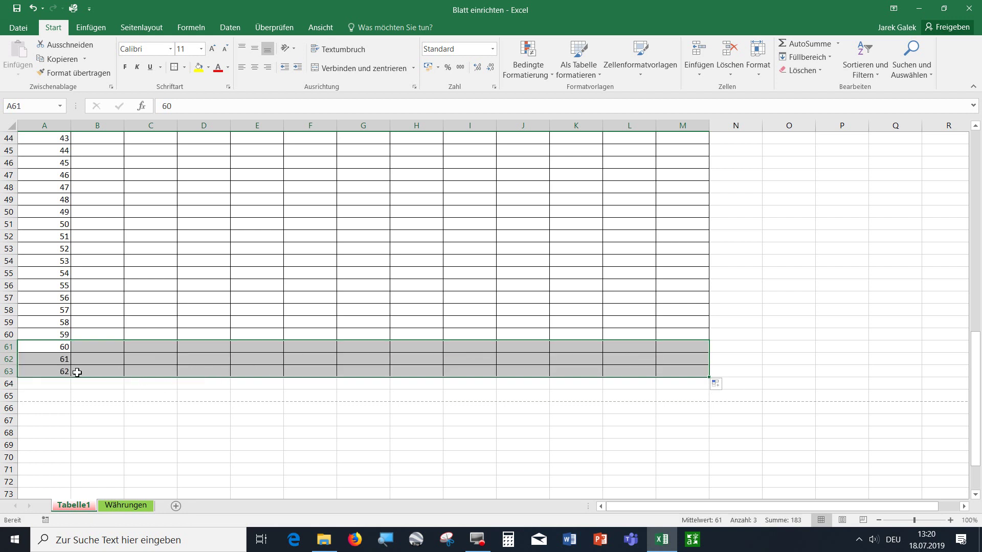
{"action": "left_click", "coordinate": [8, 375]}
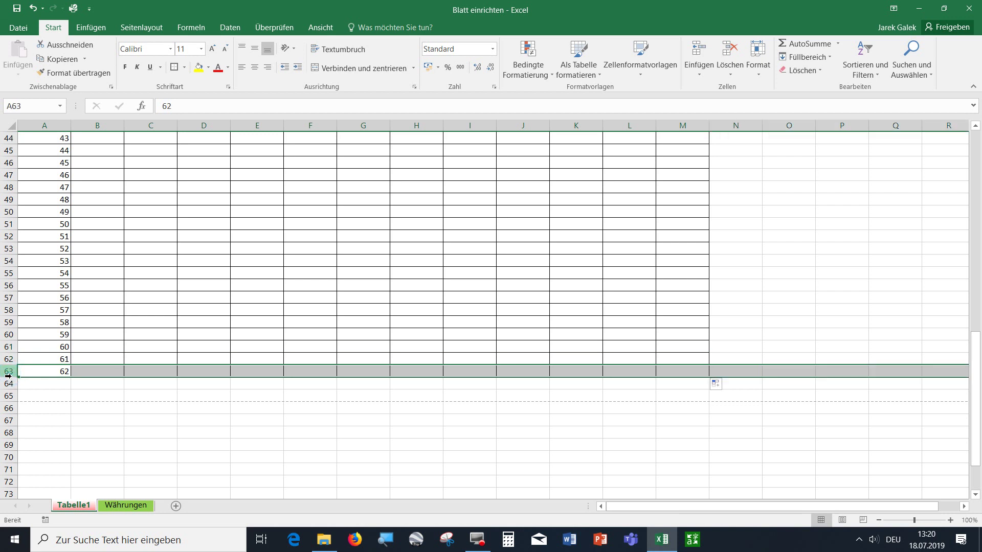
{"action": "key", "text": "Delete"}
{"action": "left_click", "coordinate": [99, 359]}
{"action": "scroll", "coordinate": [153, 397], "scroll_direction": "up", "scroll_amount": 1}
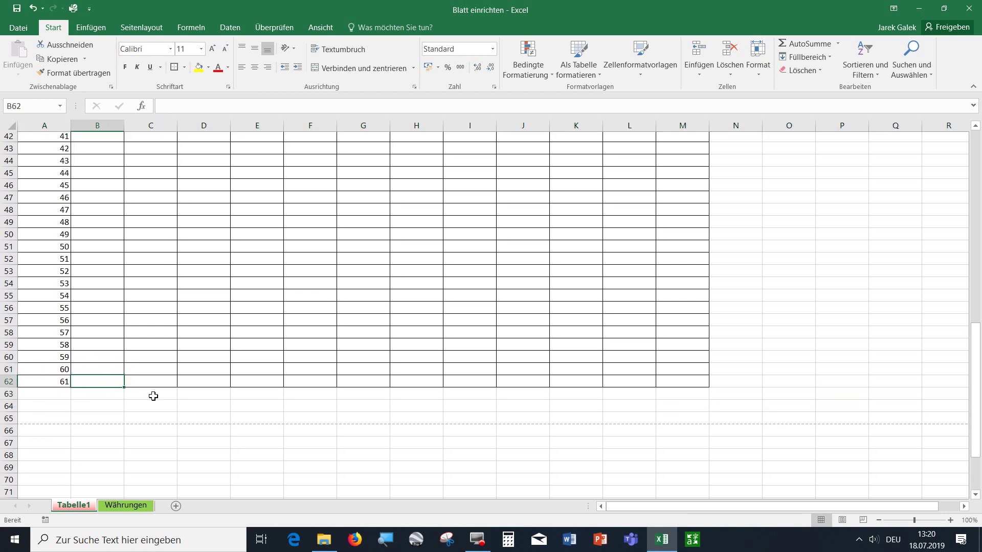
{"action": "scroll", "coordinate": [154, 397], "scroll_direction": "up", "scroll_amount": 2}
{"action": "scroll", "coordinate": [153, 397], "scroll_direction": "up", "scroll_amount": 3}
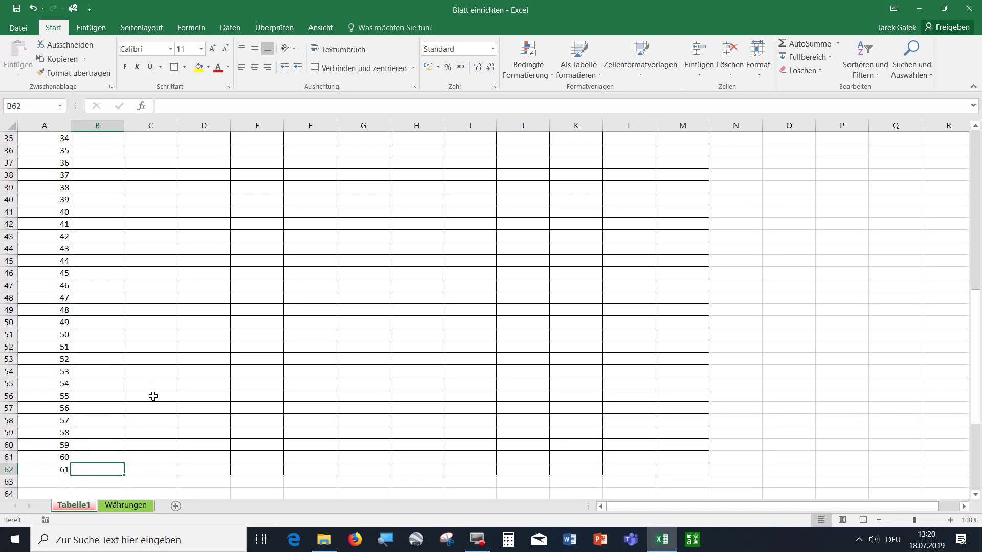
{"action": "scroll", "coordinate": [154, 397], "scroll_direction": "up", "scroll_amount": 2}
{"action": "scroll", "coordinate": [153, 397], "scroll_direction": "up", "scroll_amount": 1}
{"action": "scroll", "coordinate": [153, 397], "scroll_direction": "up", "scroll_amount": 4}
{"action": "scroll", "coordinate": [153, 397], "scroll_direction": "up", "scroll_amount": 1}
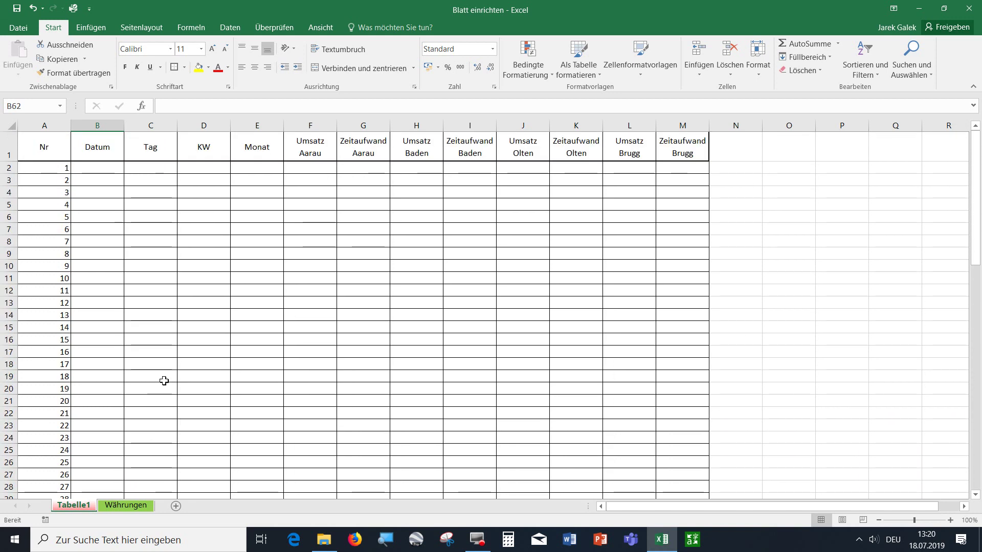
Step: Enter 01.08.2019 in B2 and fill daily dates down the Datum column
{"action": "left_click", "coordinate": [110, 168]}
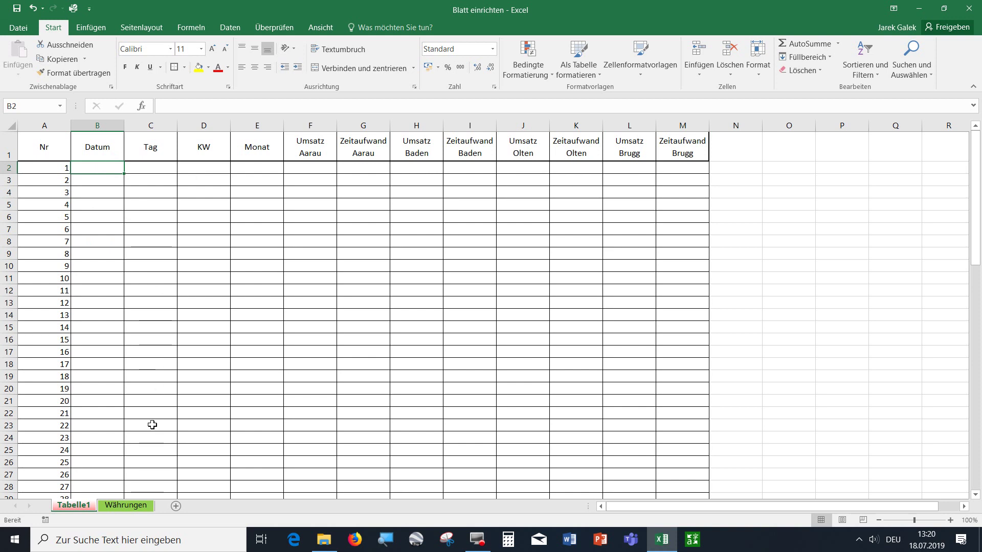
{"action": "type", "text": "1.08."}
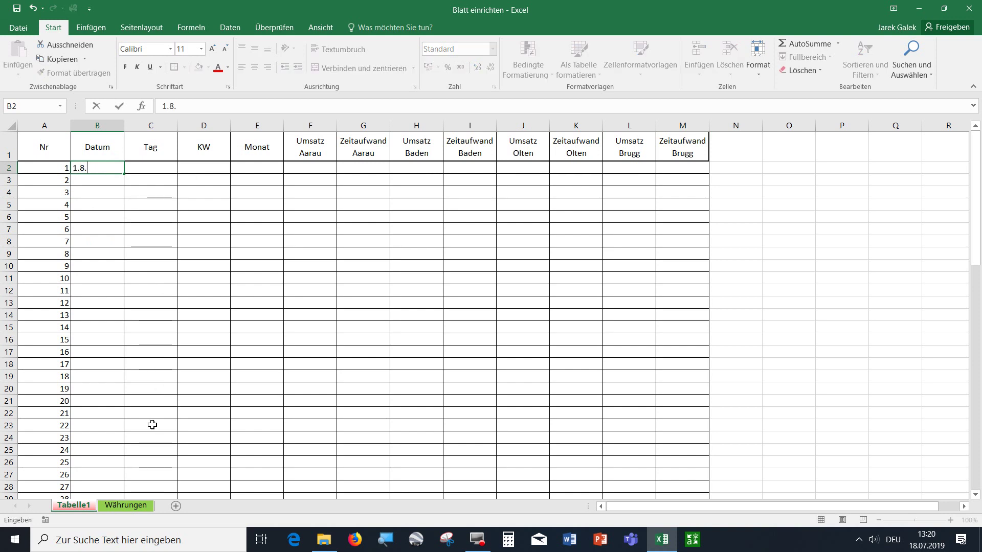
{"action": "type", "text": "2019"}
{"action": "key", "text": "Return"}
{"action": "left_click", "coordinate": [97, 169]}
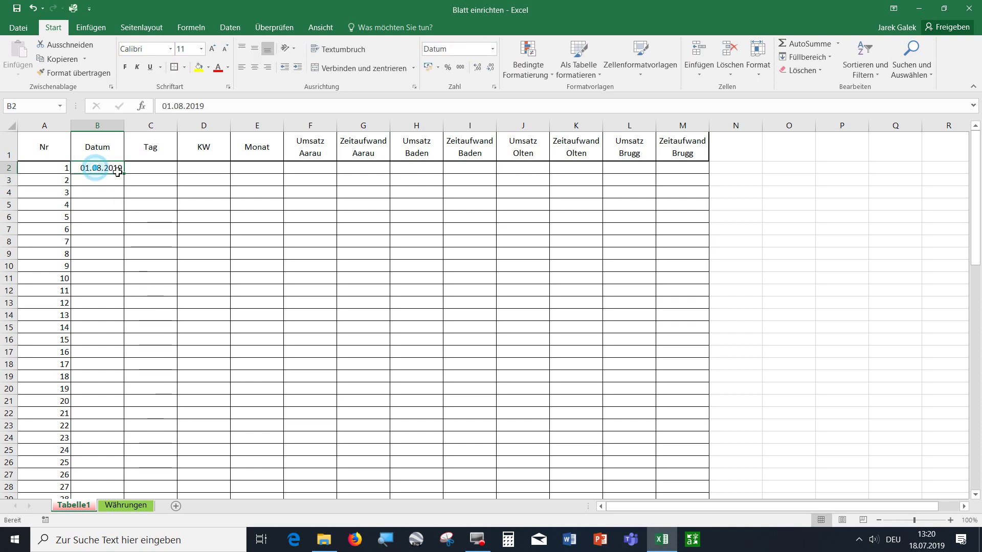
{"action": "double_click", "coordinate": [127, 173]}
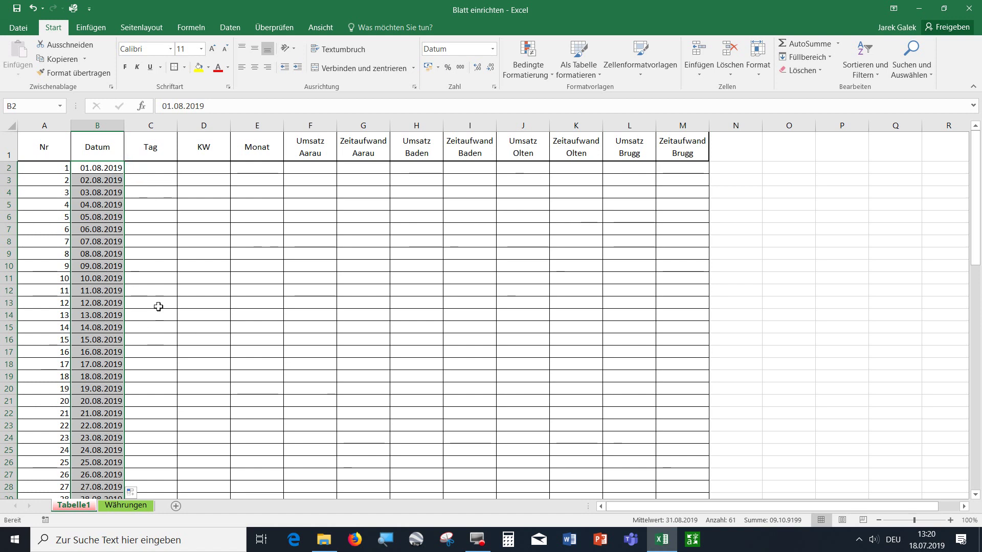
{"action": "left_click", "coordinate": [161, 169]}
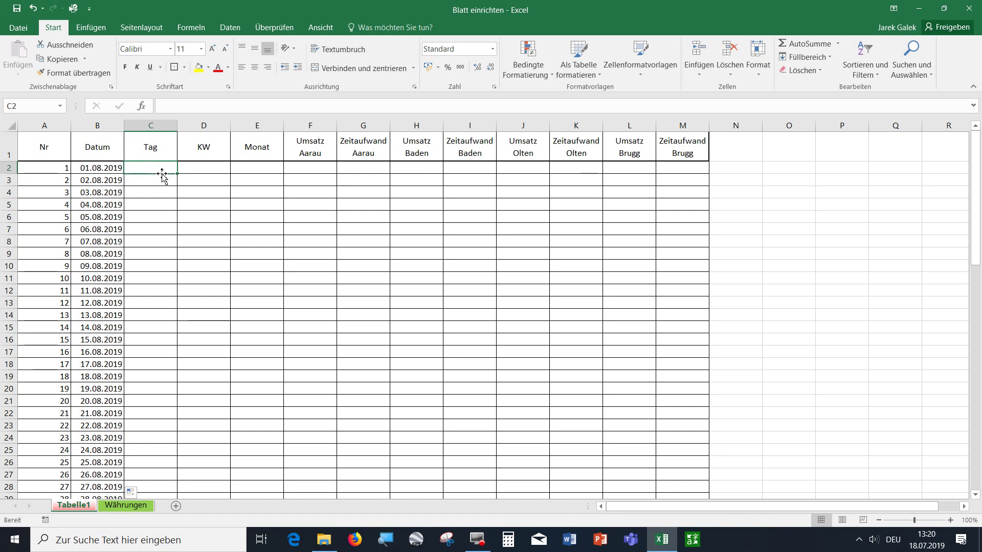
{"action": "type", "text": "Donner"}
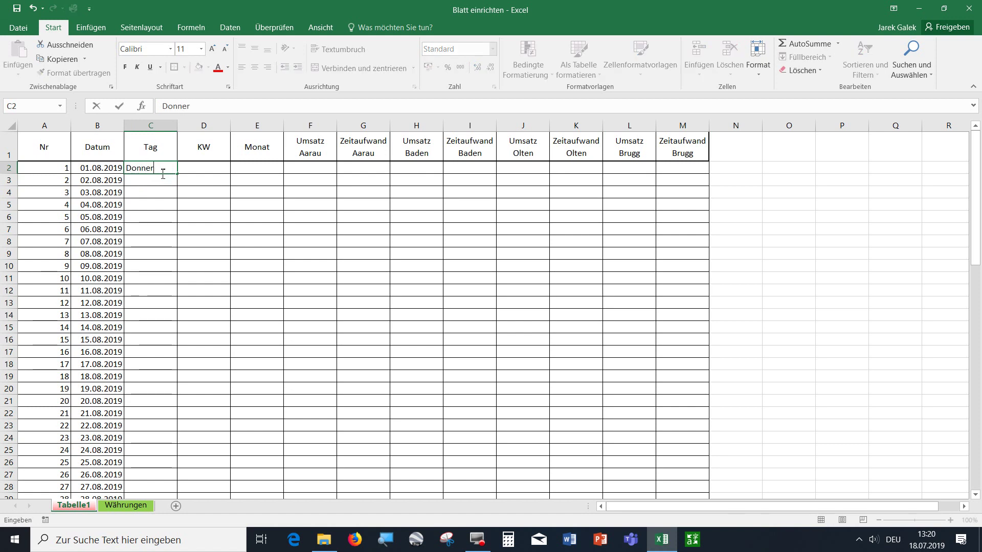
{"action": "type", "text": "stag"}
{"action": "key", "text": "Return"}
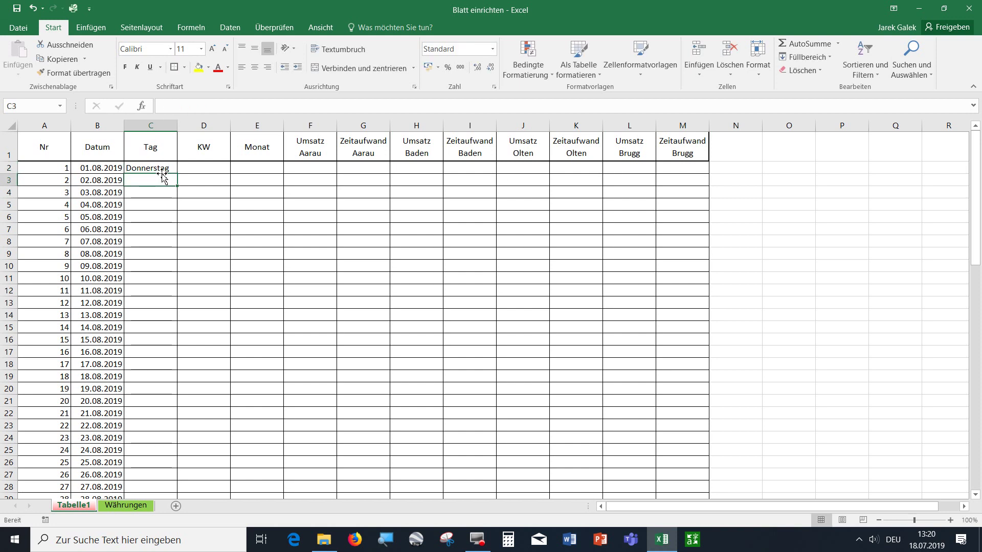
{"action": "left_click", "coordinate": [149, 170]}
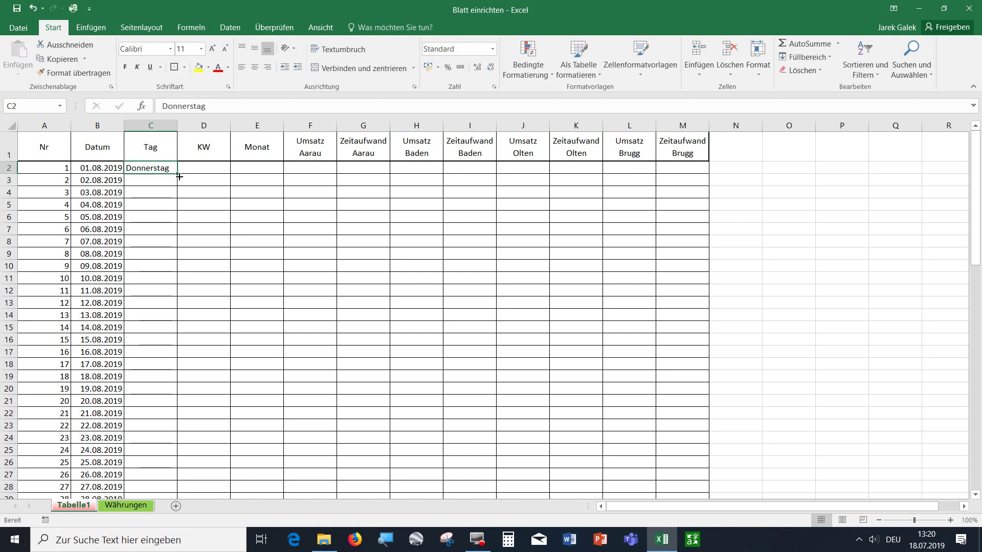
{"action": "double_click", "coordinate": [179, 177]}
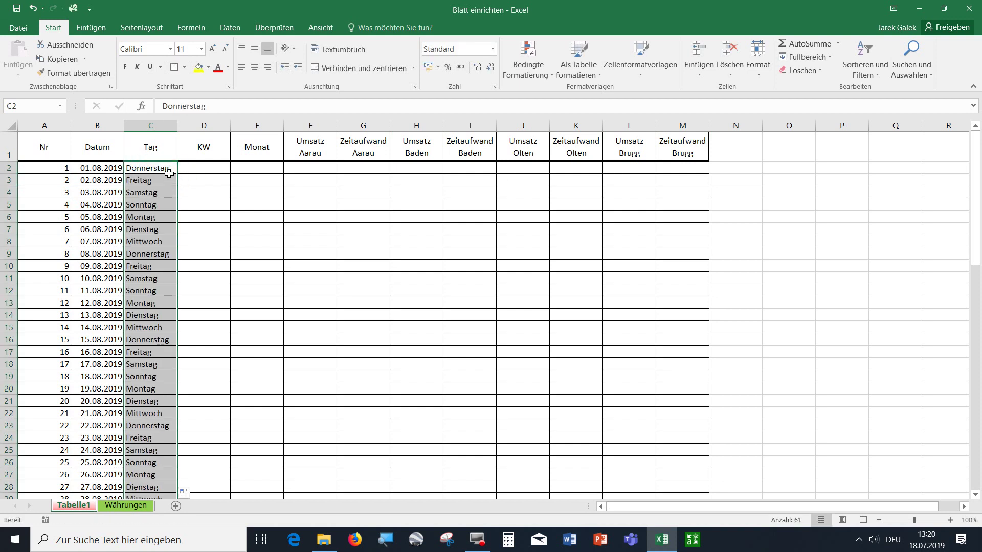
{"action": "left_click", "coordinate": [166, 169]}
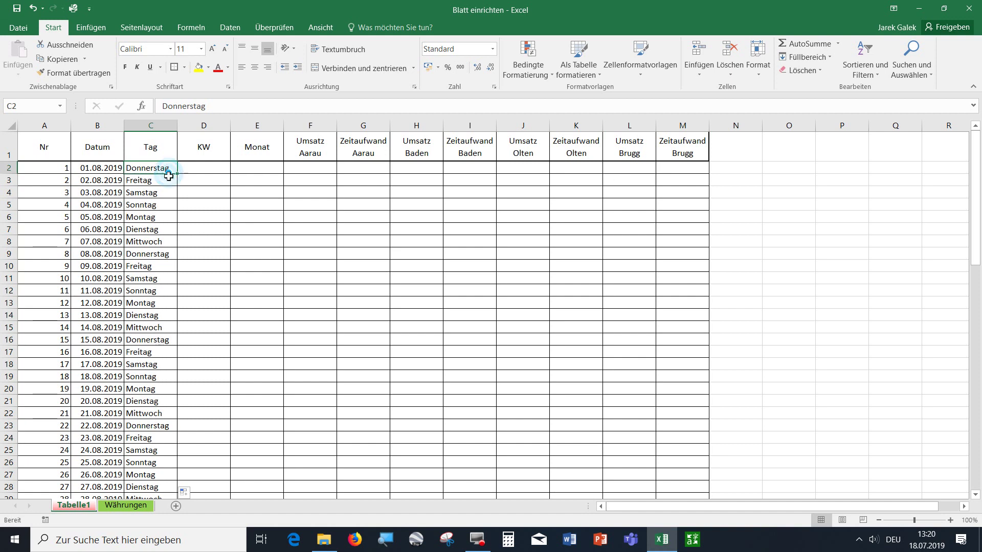
{"action": "left_click", "coordinate": [33, 9]}
{"action": "left_click", "coordinate": [33, 9]}
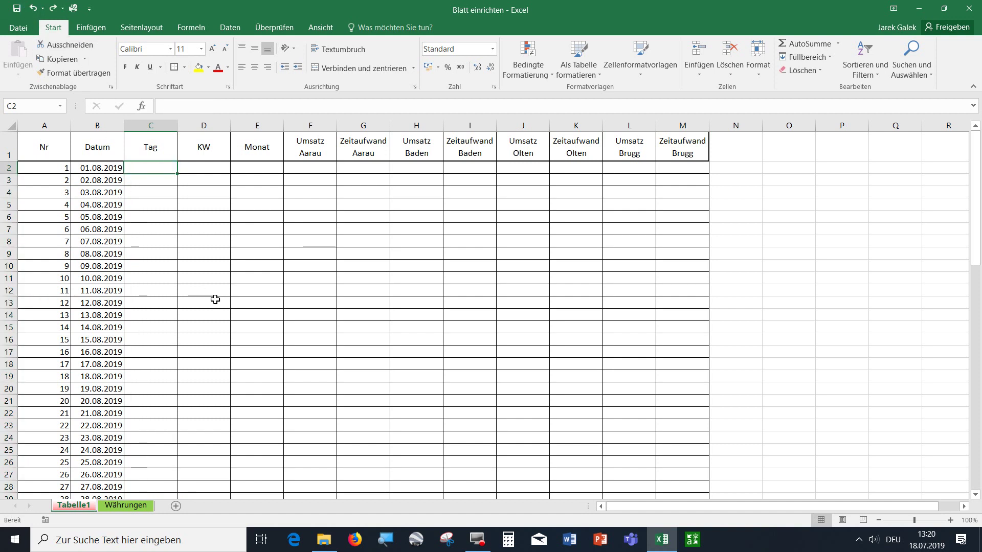
{"action": "left_click", "coordinate": [161, 179]}
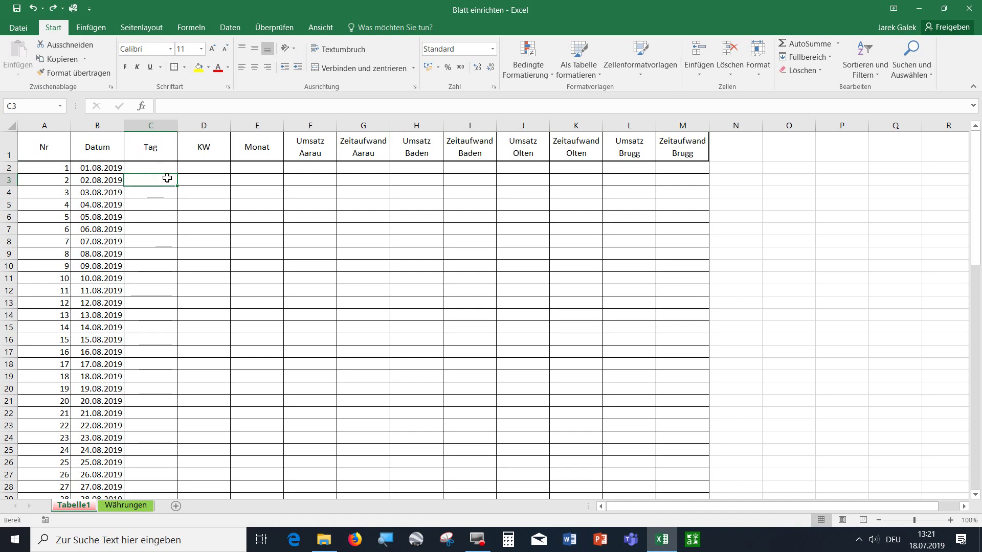
{"action": "left_click", "coordinate": [167, 168]}
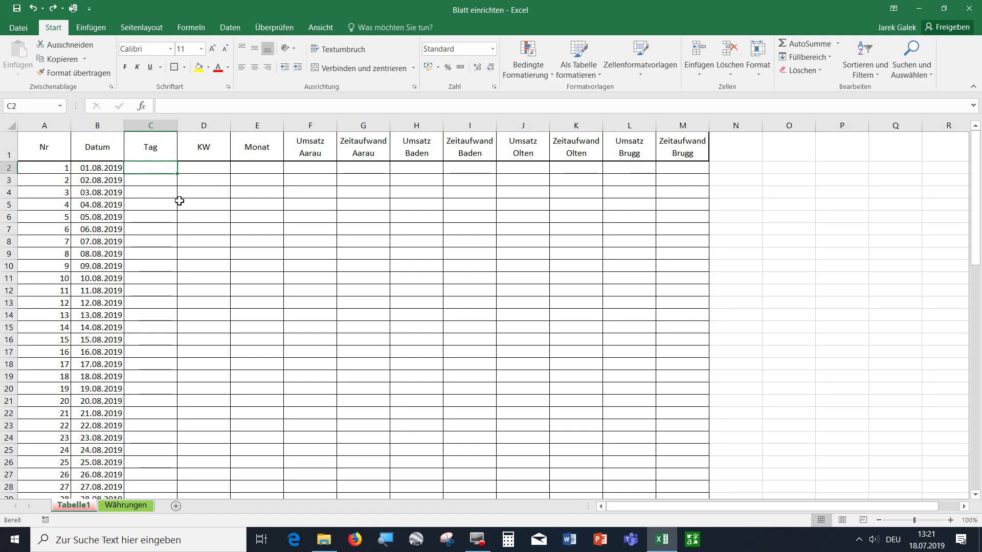
Step: Enter =TEXT(B2;"TTTT") in C2 and copy it down to show each date's weekday
{"action": "type", "text": "="}
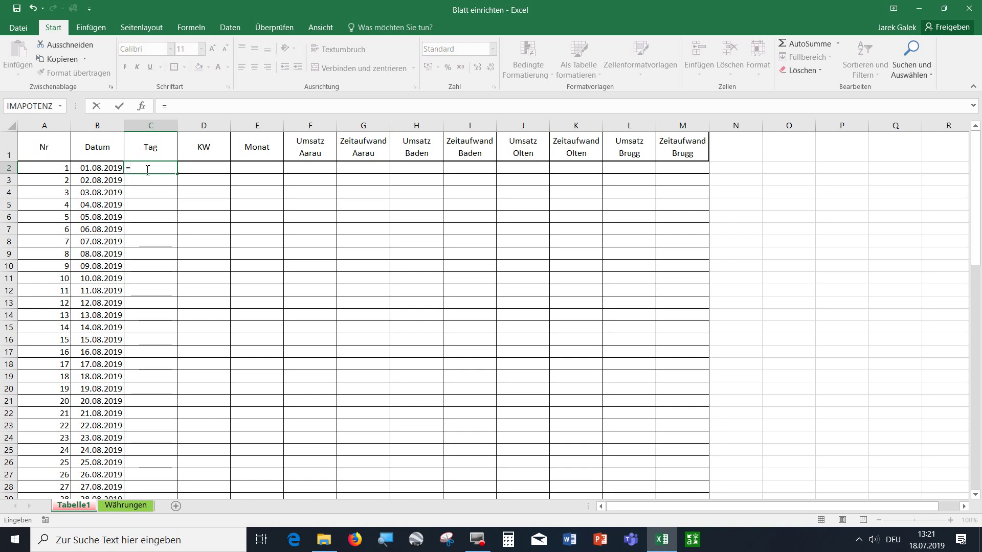
{"action": "left_click", "coordinate": [110, 169]}
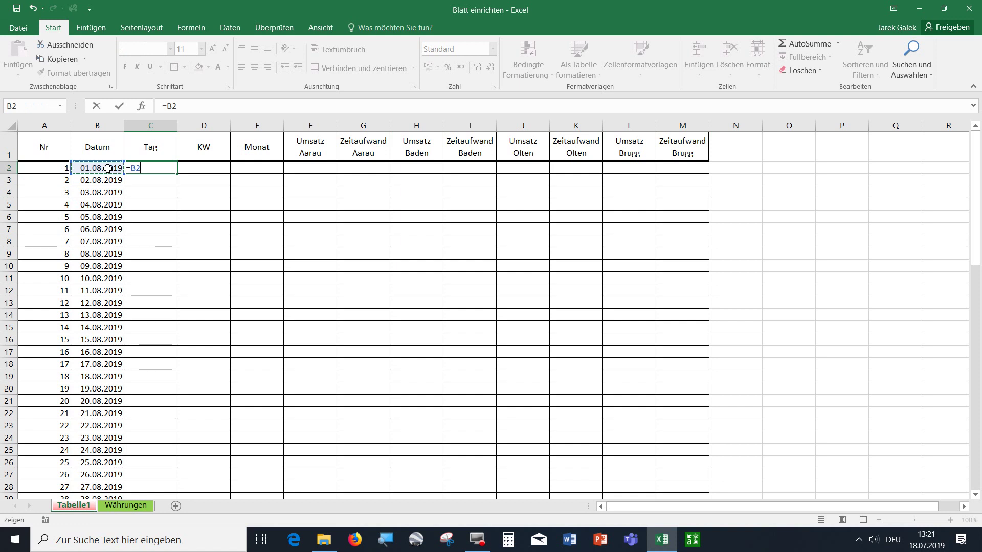
{"action": "key", "text": "BackSpace"}
{"action": "key", "text": "BackSpace"}
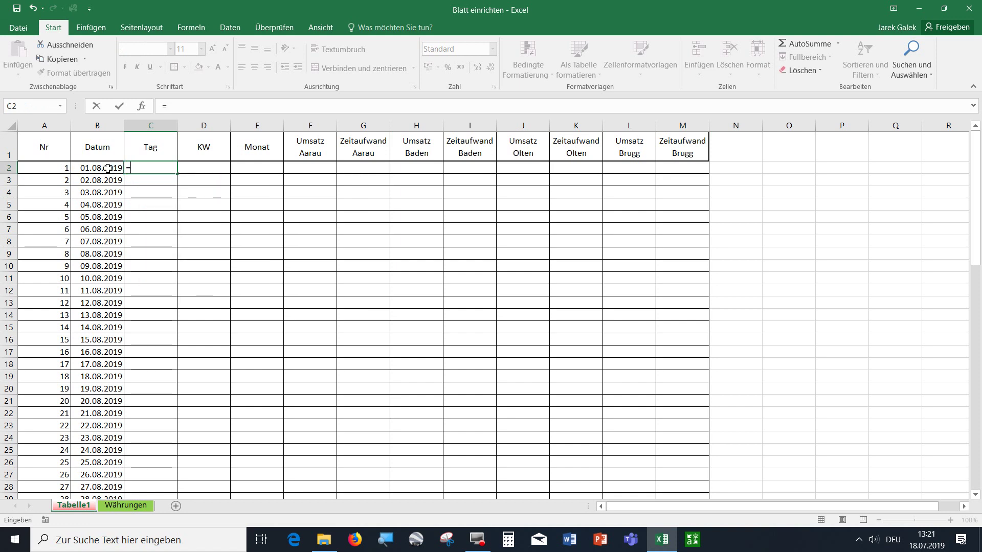
{"action": "type", "text": "Text"}
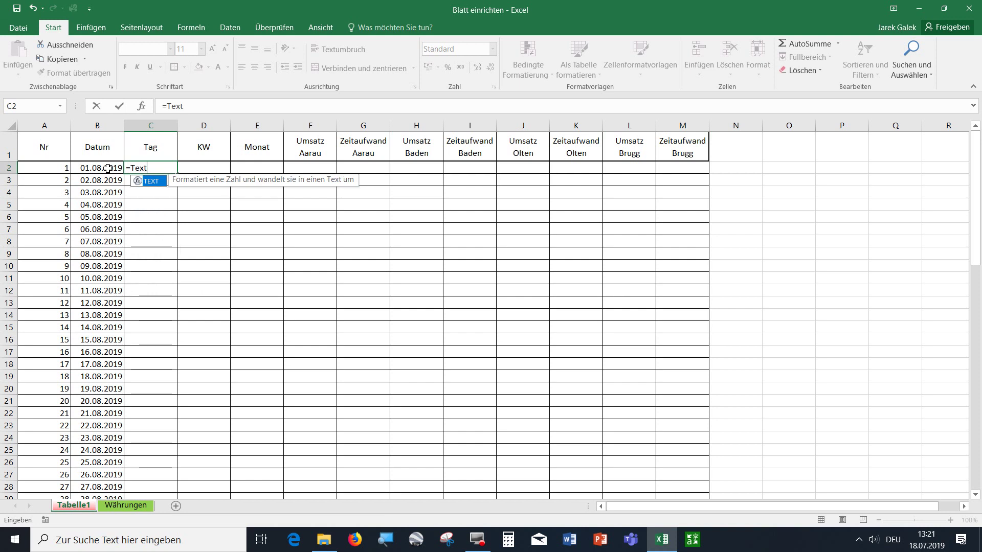
{"action": "key", "text": "Tab"}
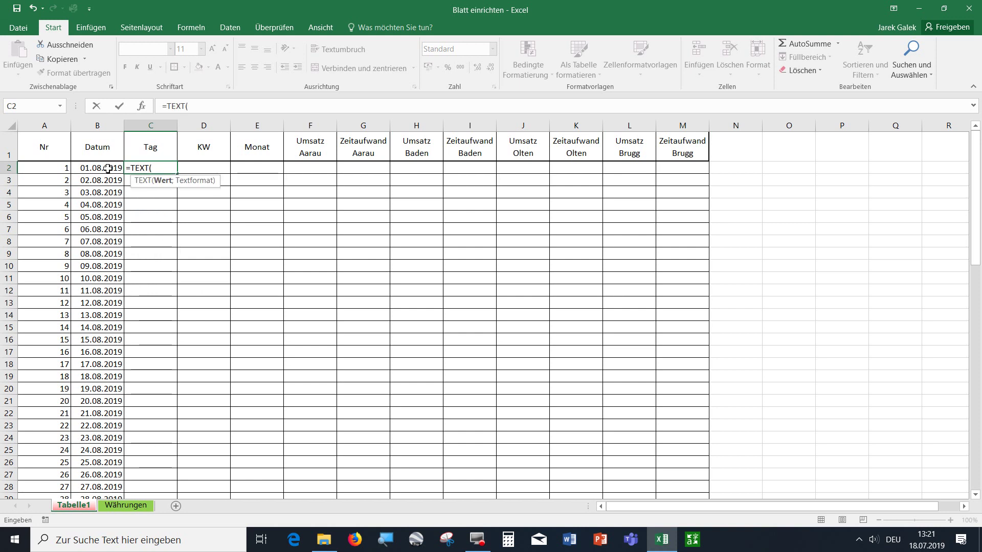
{"action": "left_click", "coordinate": [108, 168]}
{"action": "type", "text": ";\"TTTT"}
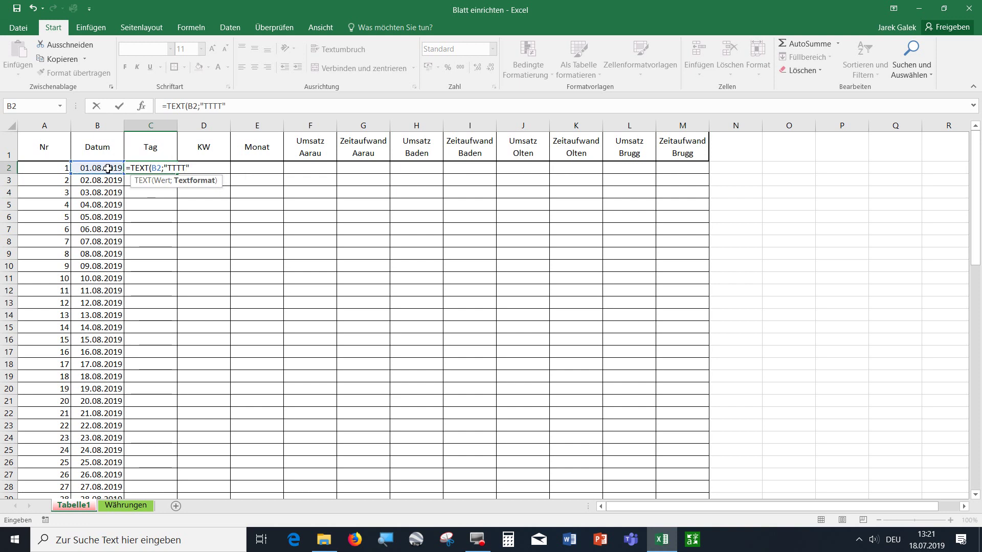
{"action": "type", "text": ")"}
{"action": "key", "text": "Return"}
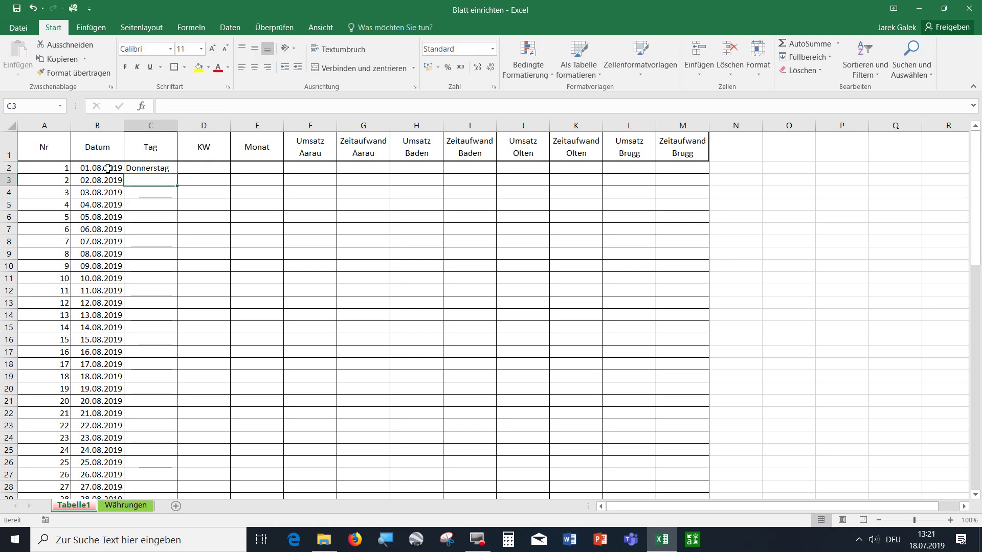
{"action": "left_click", "coordinate": [162, 168]}
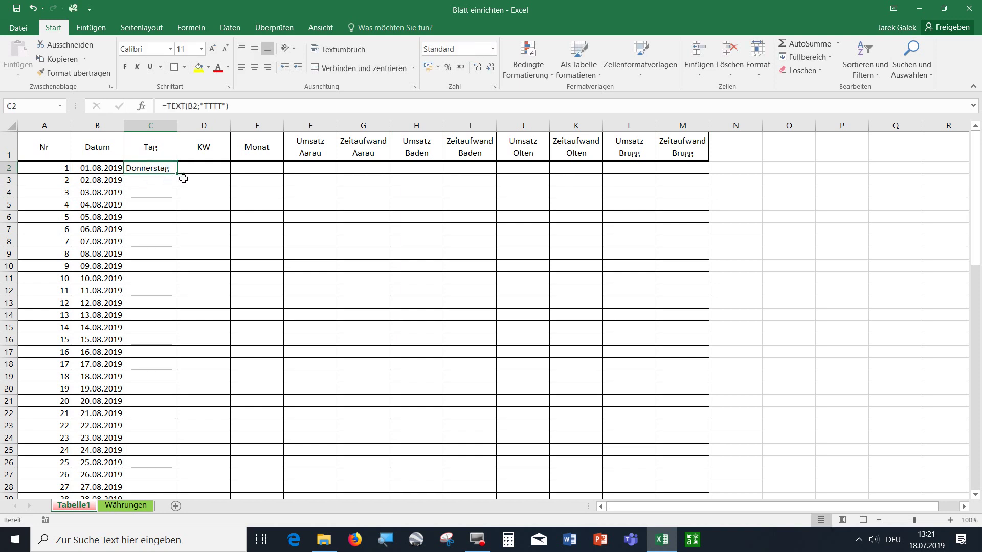
{"action": "double_click", "coordinate": [177, 176]}
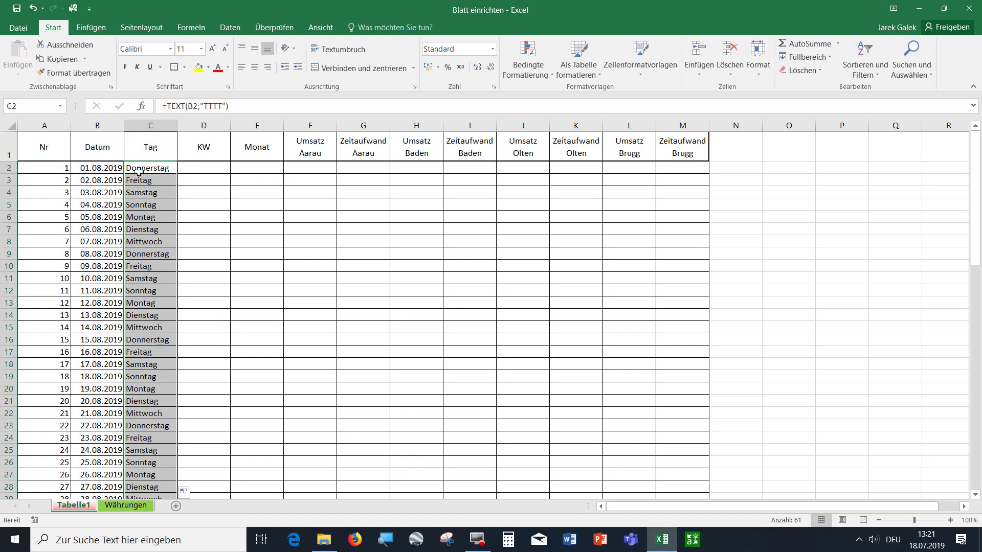
{"action": "left_click", "coordinate": [104, 165]}
Step: Change the start date in B2 to 01.06.2025 and refill the daily dates down column B
{"action": "type", "text": "1"}
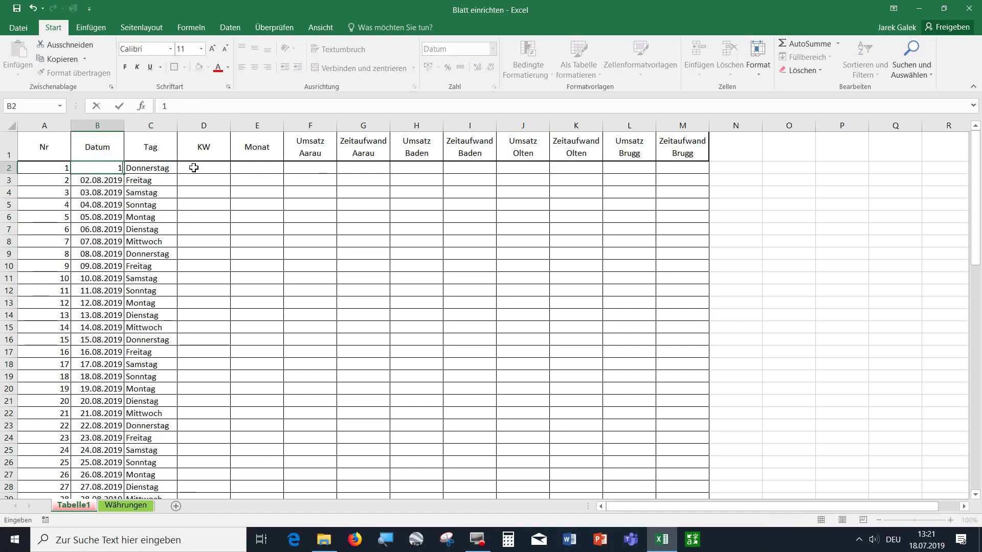
{"action": "type", "text": "0"}
{"action": "type", "text": "202"}
{"action": "type", "text": "5"}
{"action": "key", "text": "Return"}
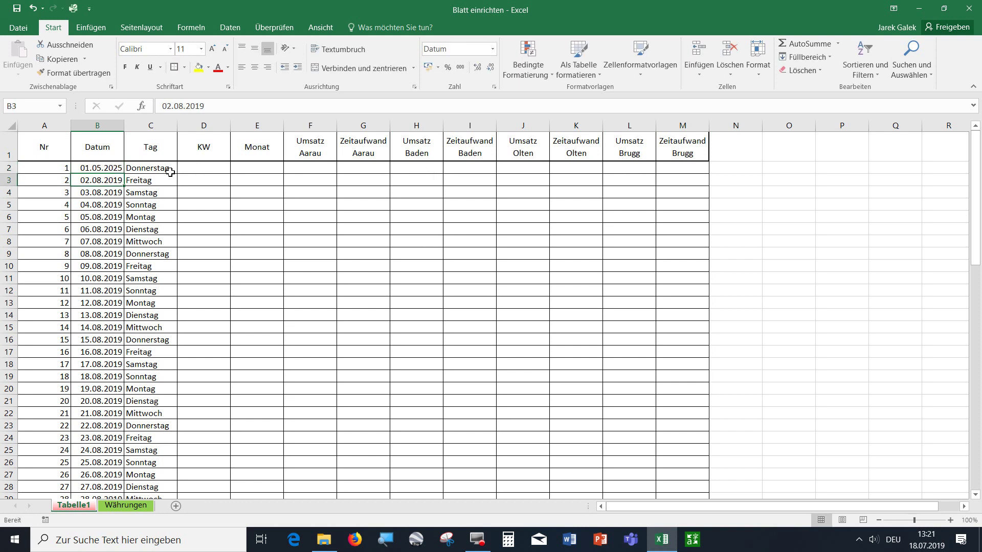
{"action": "left_click", "coordinate": [95, 171]}
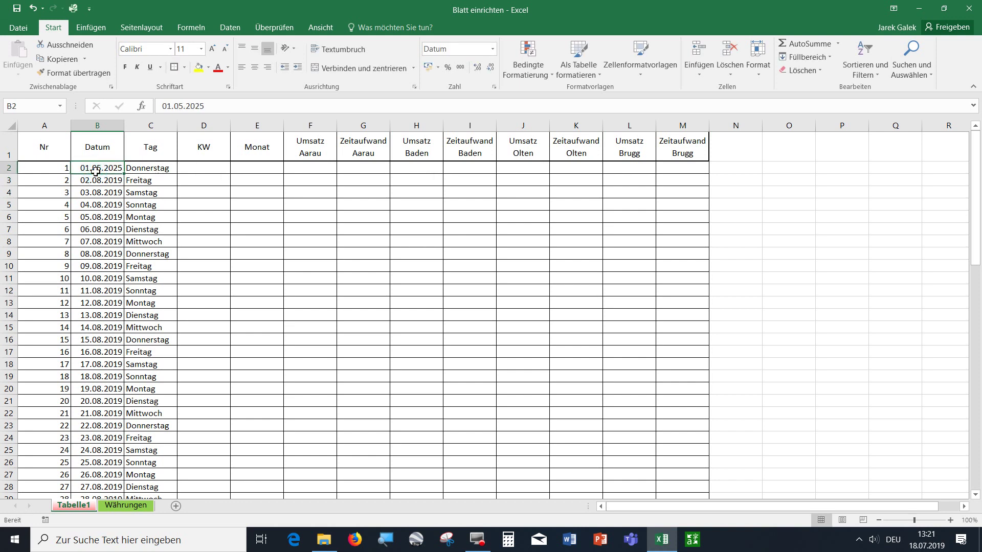
{"action": "double_click", "coordinate": [96, 171]}
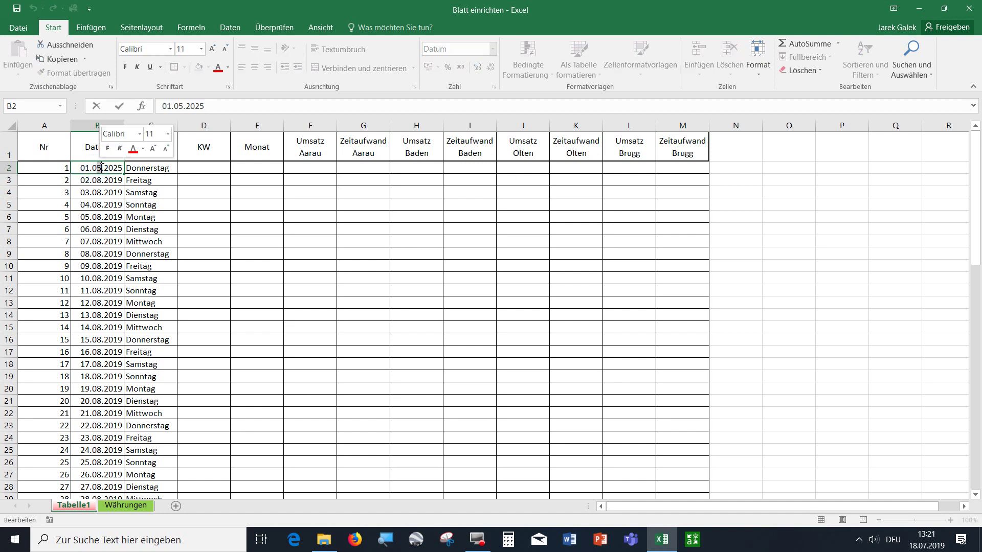
{"action": "type", "text": "6"}
{"action": "key", "text": "Return"}
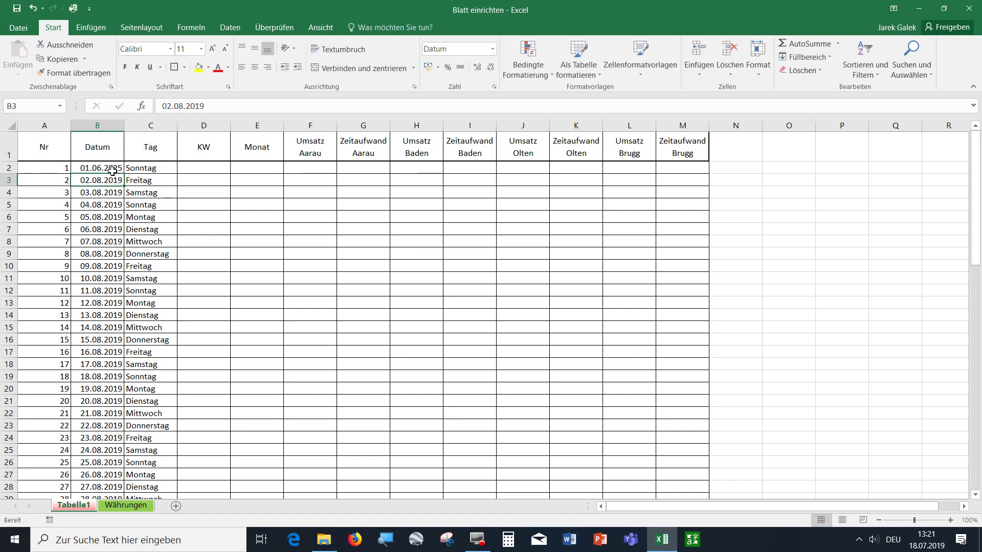
{"action": "left_click", "coordinate": [158, 168]}
{"action": "left_click", "coordinate": [118, 171]}
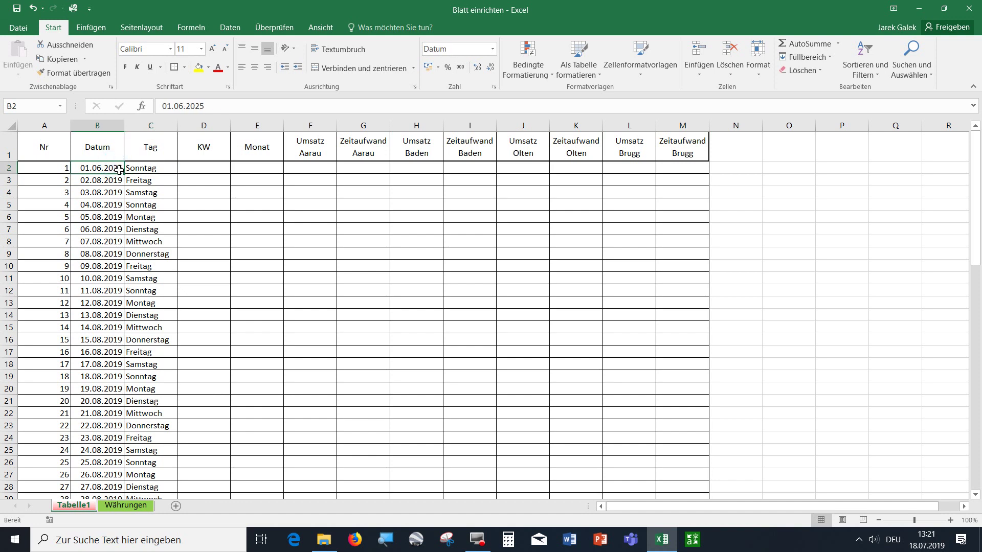
{"action": "double_click", "coordinate": [124, 175]}
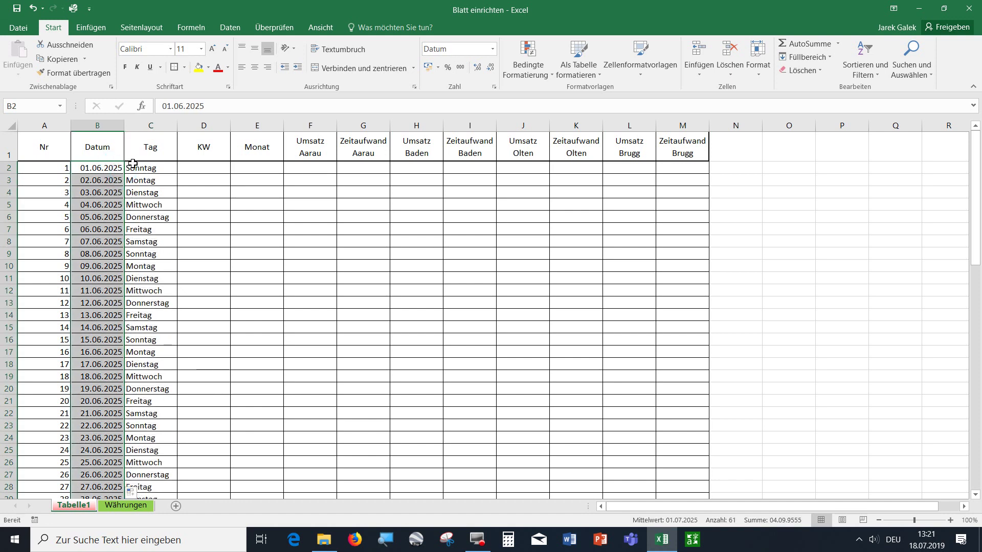
{"action": "left_click", "coordinate": [200, 171]}
Step: Enter =KALENDERWOCHE(B2) in D2 and copy it down the KW column
{"action": "type", "text": "="}
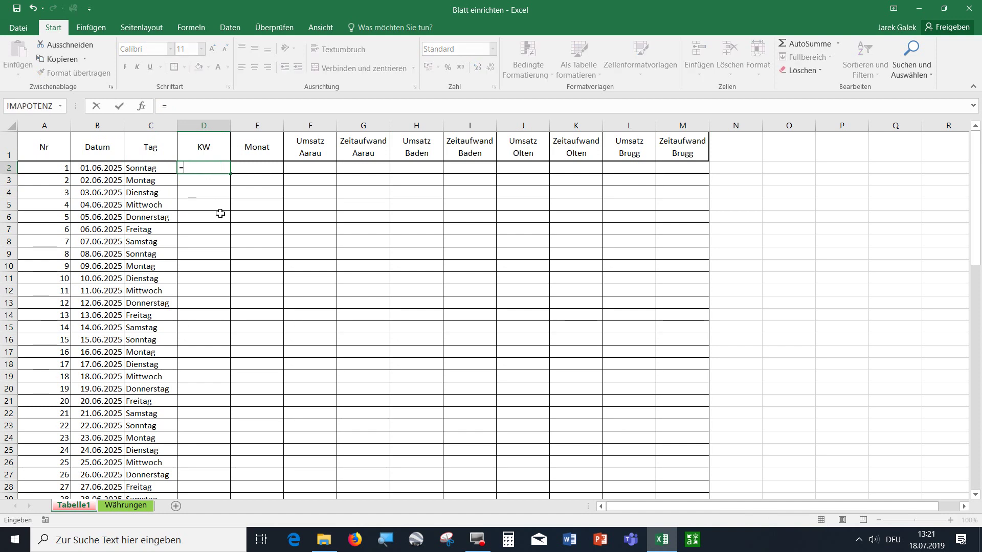
{"action": "type", "text": "k"}
{"action": "key", "text": "Tab"}
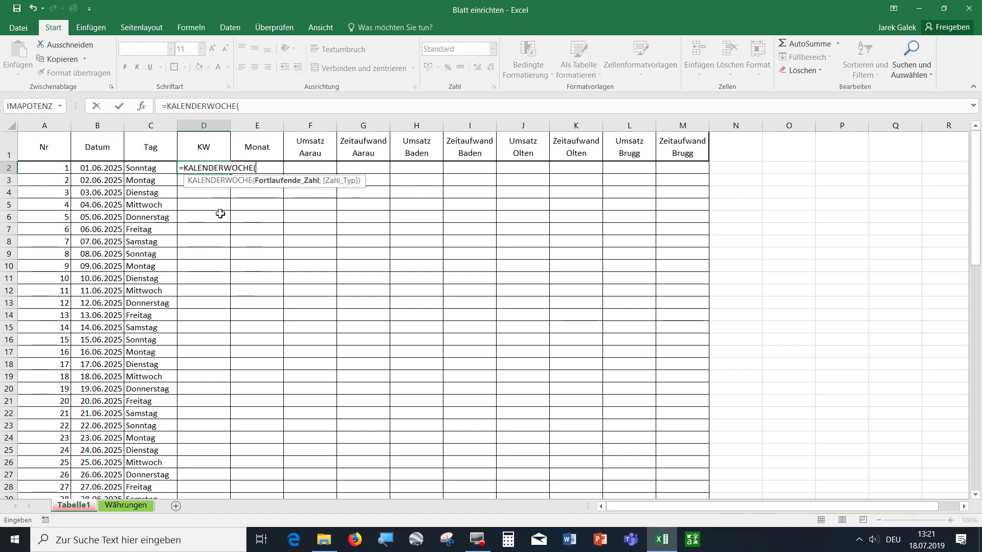
{"action": "left_click", "coordinate": [90, 169]}
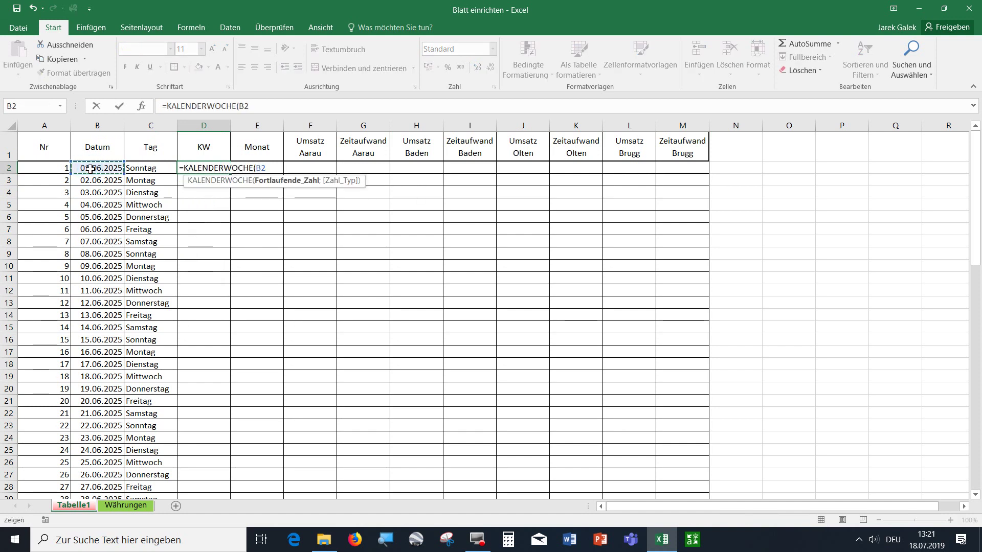
{"action": "type", "text": ")"}
{"action": "key", "text": "Return"}
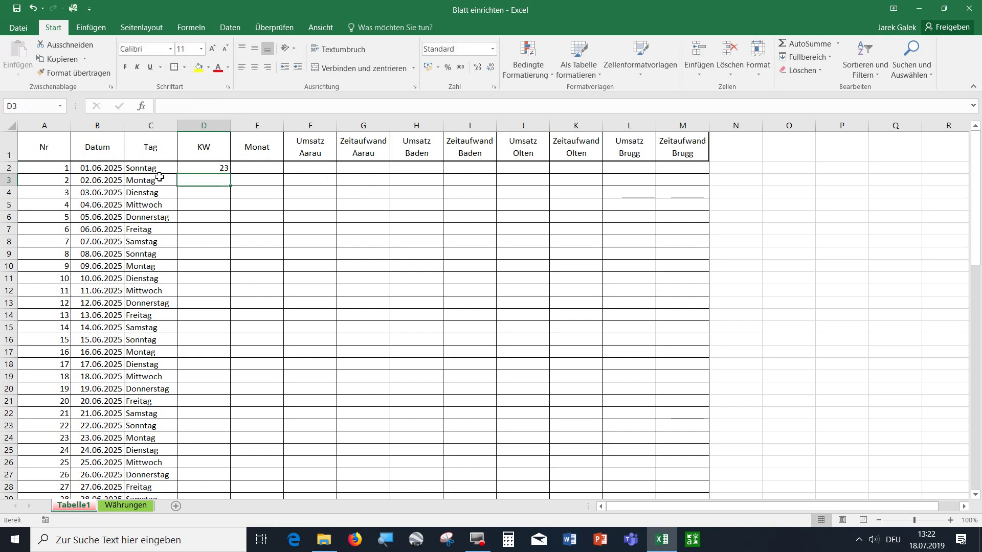
{"action": "left_click", "coordinate": [192, 169]}
{"action": "double_click", "coordinate": [232, 173]}
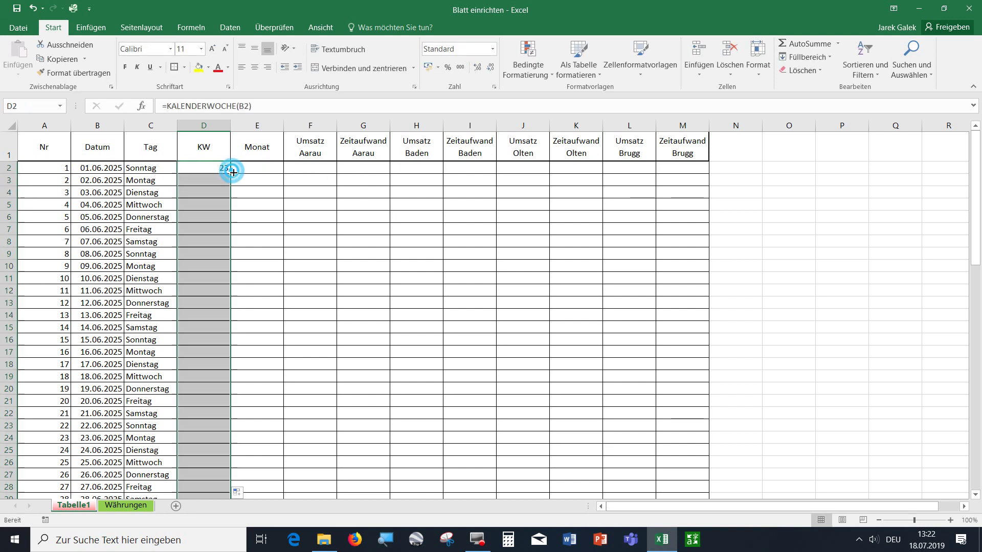
{"action": "left_click", "coordinate": [239, 169]}
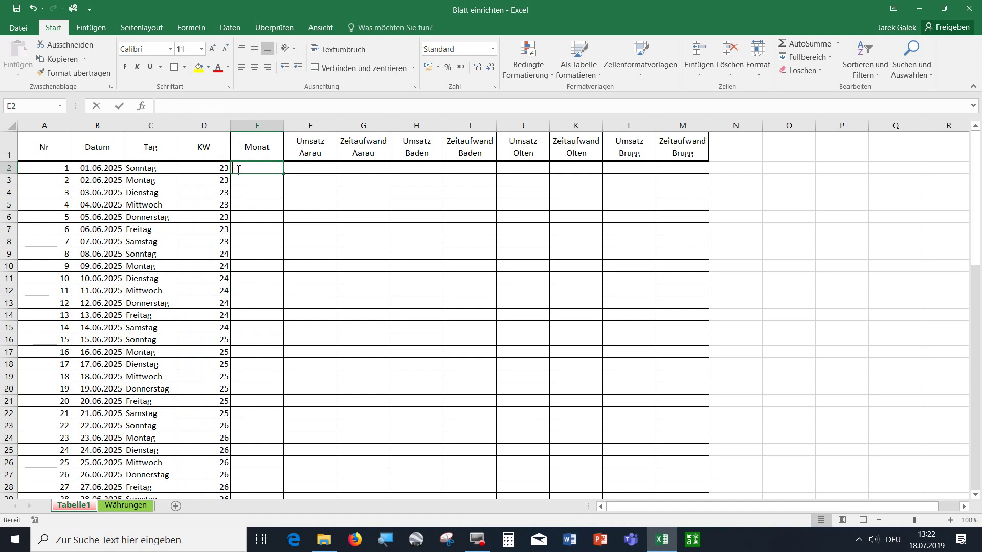
Step: Enter =TEXT(B2;"MMMM") in E2 and copy it down to show month names
{"action": "type", "text": "=te"}
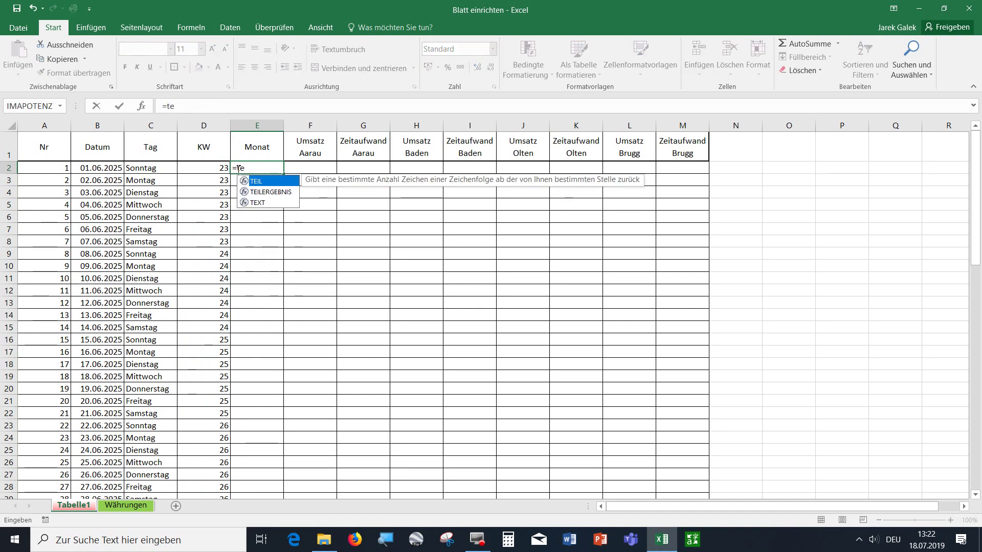
{"action": "type", "text": "x"}
{"action": "key", "text": "Tab"}
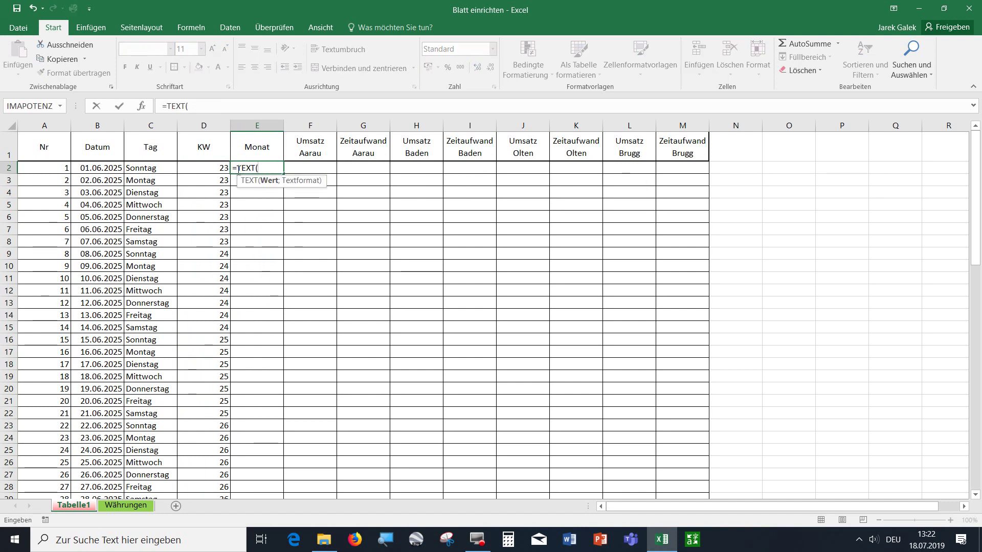
{"action": "left_click", "coordinate": [80, 168]}
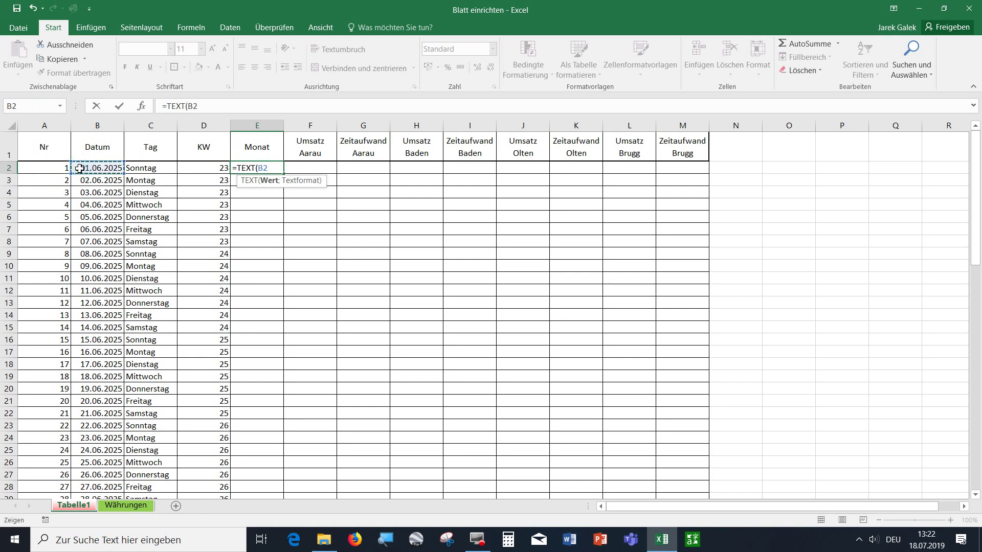
{"action": "type", "text": ";\""}
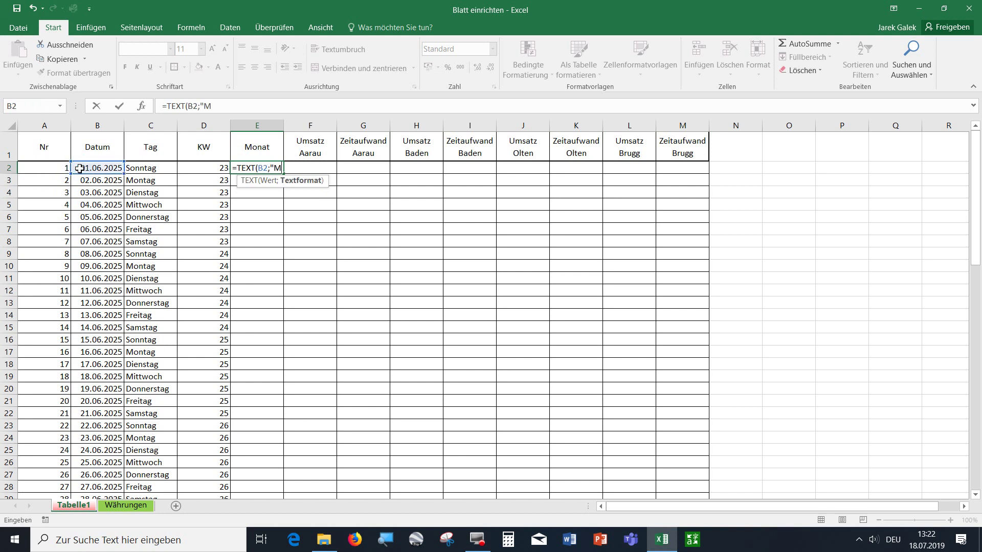
{"action": "type", "text": "MMM"}
{"action": "key", "text": "Return"}
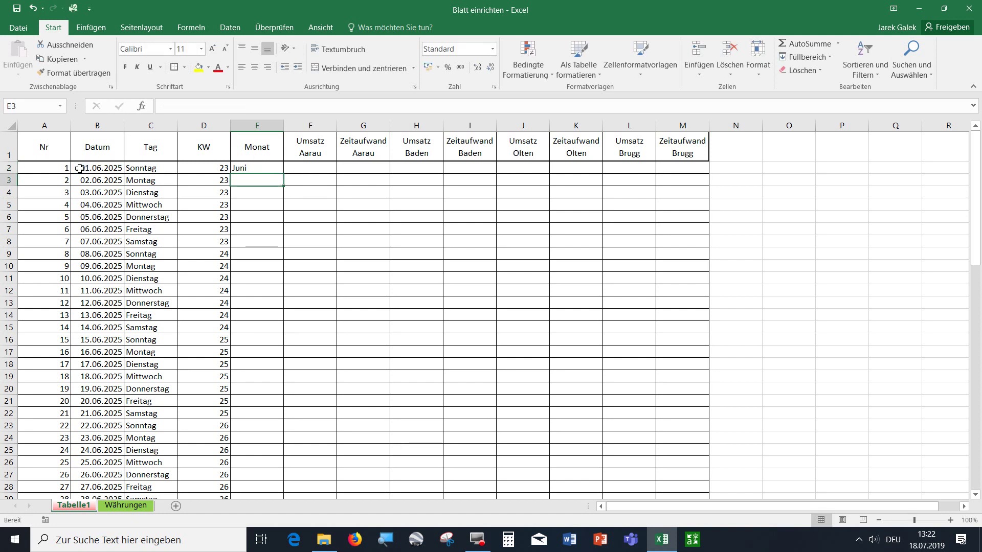
{"action": "left_click", "coordinate": [240, 167]}
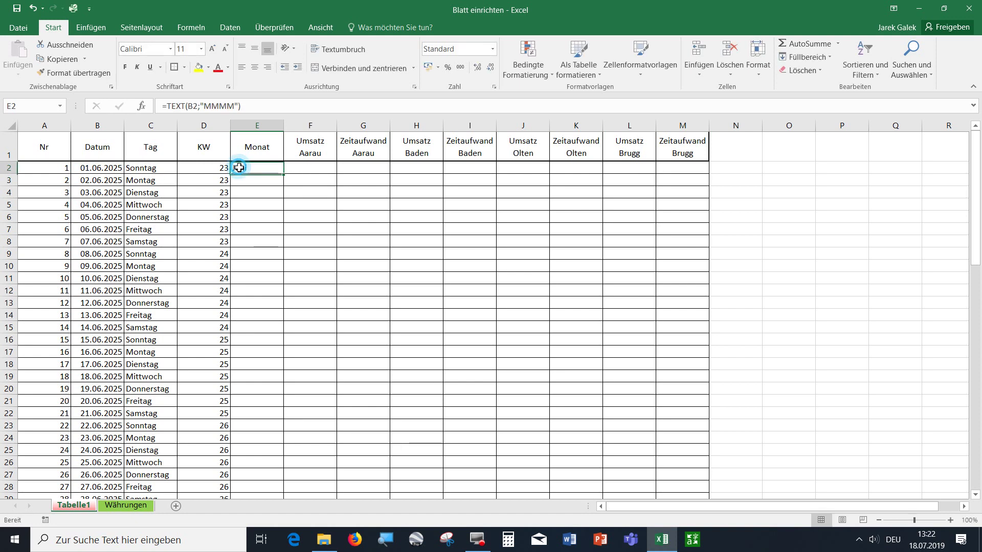
{"action": "double_click", "coordinate": [285, 174]}
{"action": "left_click", "coordinate": [274, 182]}
{"action": "scroll", "coordinate": [269, 224], "scroll_direction": "down", "scroll_amount": 4}
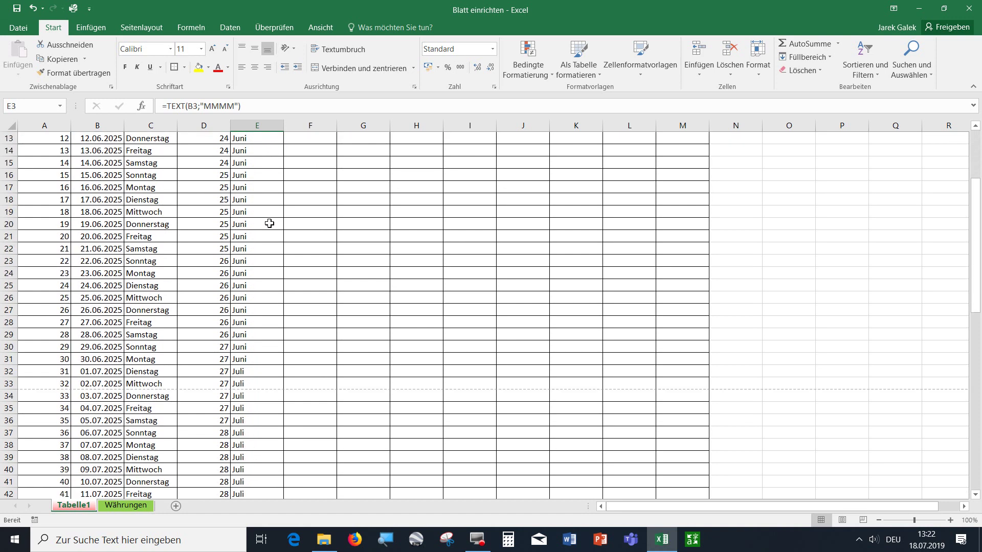
{"action": "scroll", "coordinate": [269, 224], "scroll_direction": "down", "scroll_amount": 1}
{"action": "scroll", "coordinate": [270, 224], "scroll_direction": "down", "scroll_amount": 10}
{"action": "scroll", "coordinate": [269, 224], "scroll_direction": "down", "scroll_amount": 2}
{"action": "scroll", "coordinate": [271, 223], "scroll_direction": "up", "scroll_amount": 6}
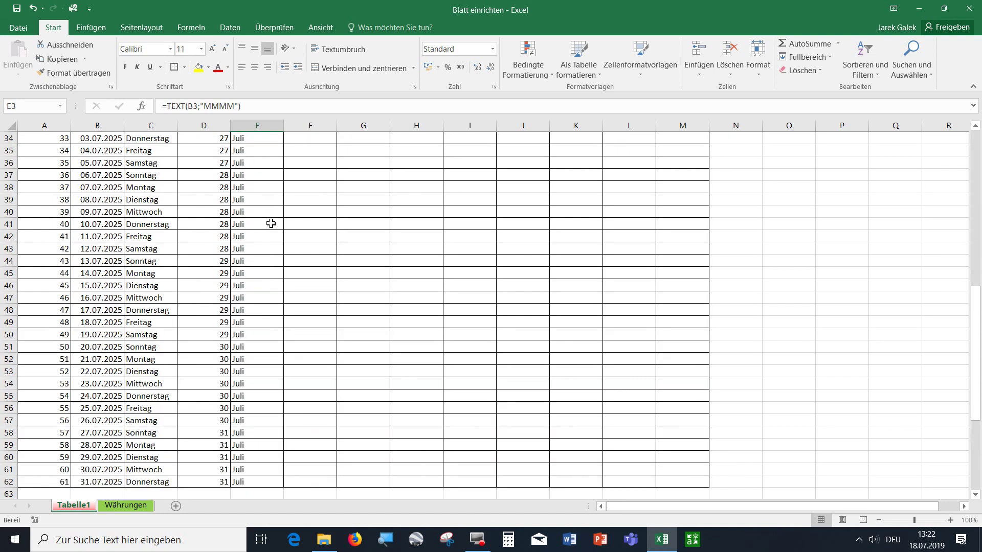
{"action": "scroll", "coordinate": [271, 224], "scroll_direction": "up", "scroll_amount": 11}
{"action": "left_click", "coordinate": [106, 171]}
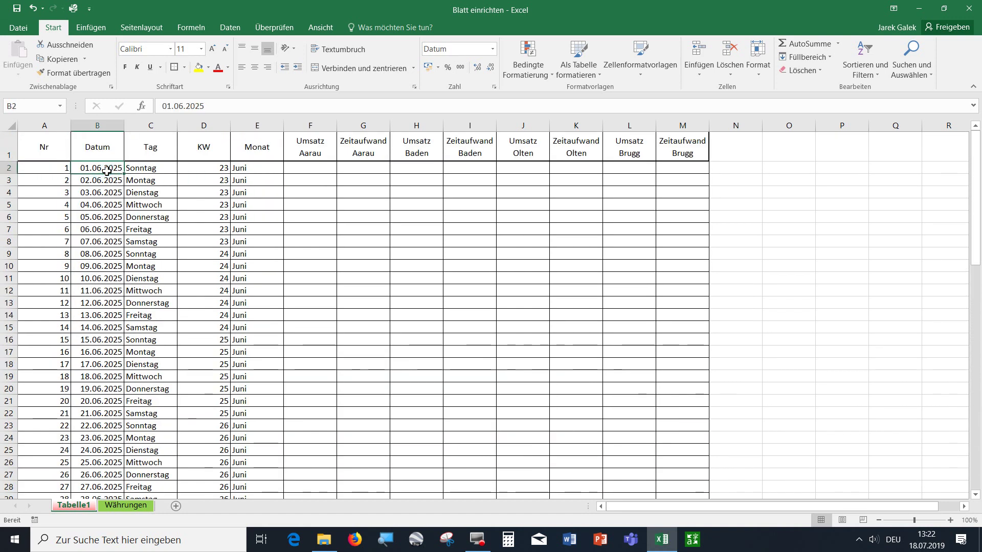
Step: Restart the dates at 1.8.19, refill them through 30.09.2019, and select B2:B62 for formatting
{"action": "type", "text": "1.8."}
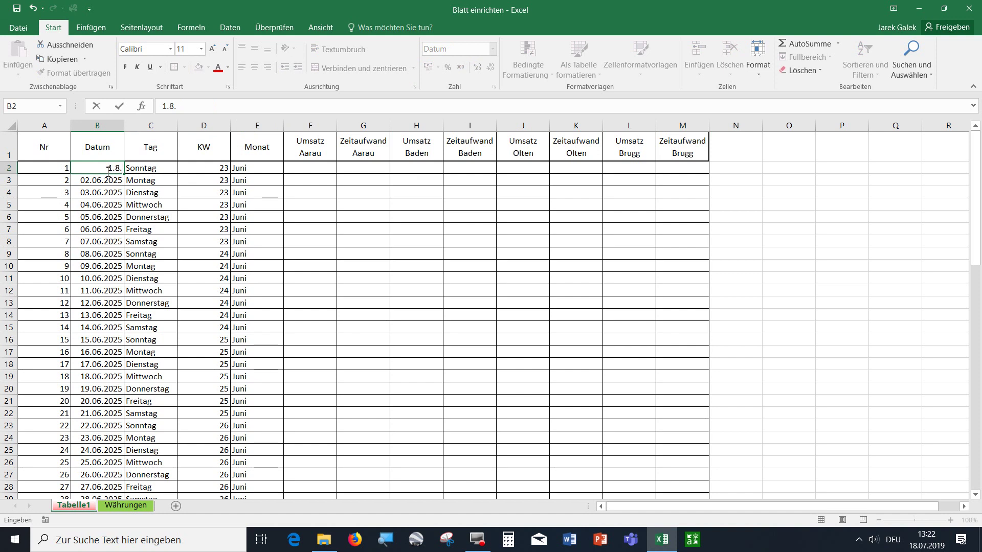
{"action": "type", "text": "19"}
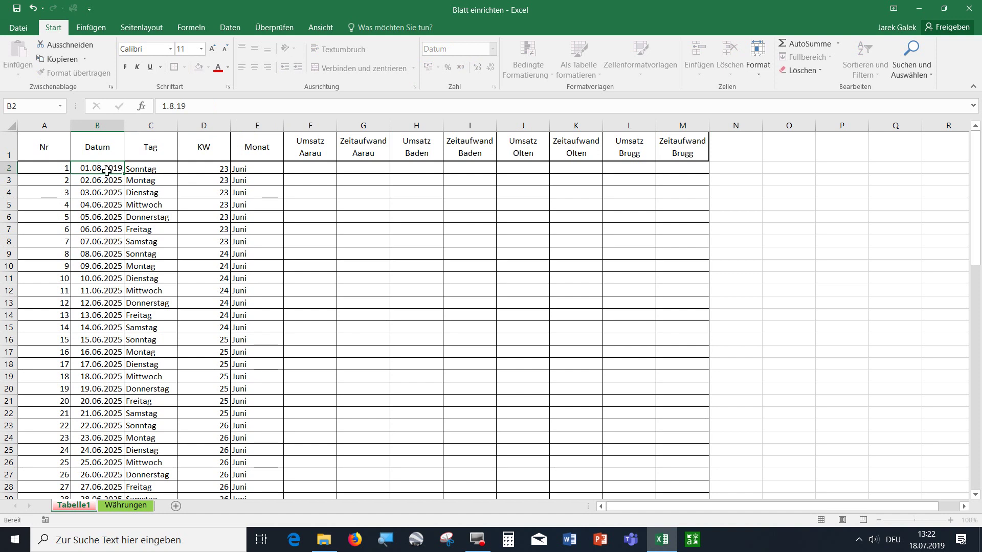
{"action": "key", "text": "Return"}
{"action": "left_click", "coordinate": [107, 168]}
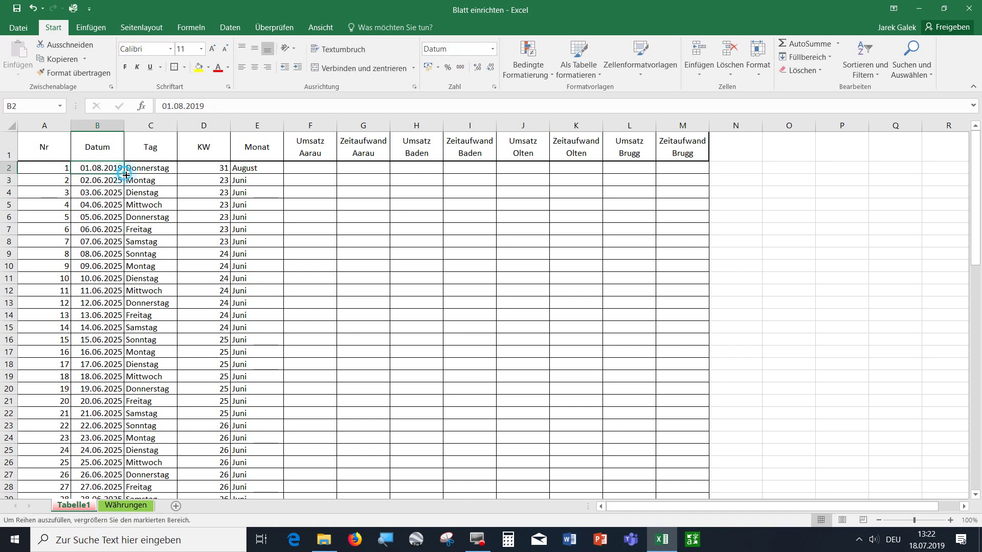
{"action": "double_click", "coordinate": [125, 175]}
{"action": "left_click", "coordinate": [252, 216]}
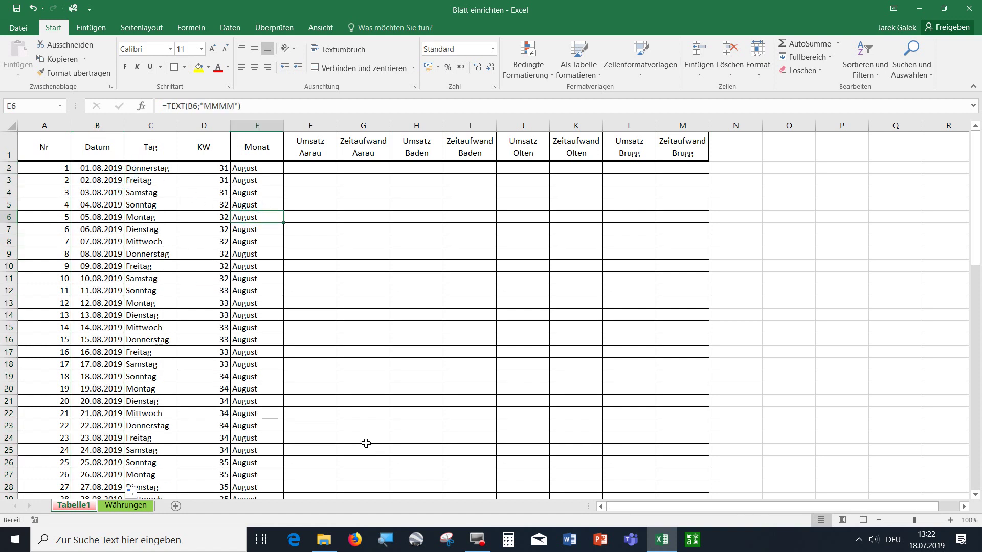
{"action": "left_click", "coordinate": [104, 170]}
{"action": "mouse_move", "coordinate": [106, 174]}
{"action": "left_mouse_down"}
{"action": "mouse_move", "coordinate": [98, 528]}
{"action": "mouse_move", "coordinate": [103, 454]}
{"action": "left_mouse_up"}
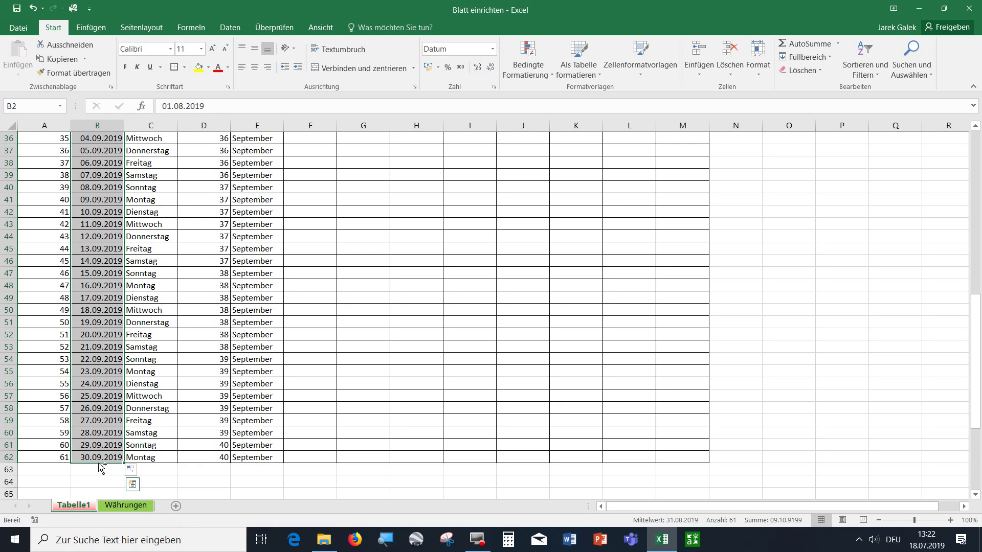
{"action": "key", "text": "ctrl+1"}
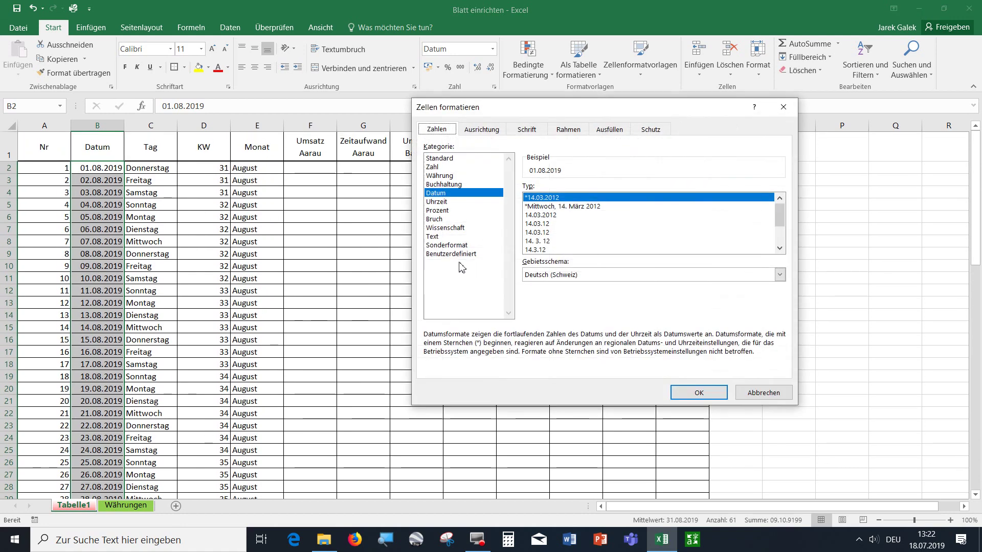
Step: Apply the custom date format TT.MM.JJ to the selected dates, e.g. 01.08.19
{"action": "left_click", "coordinate": [460, 254]}
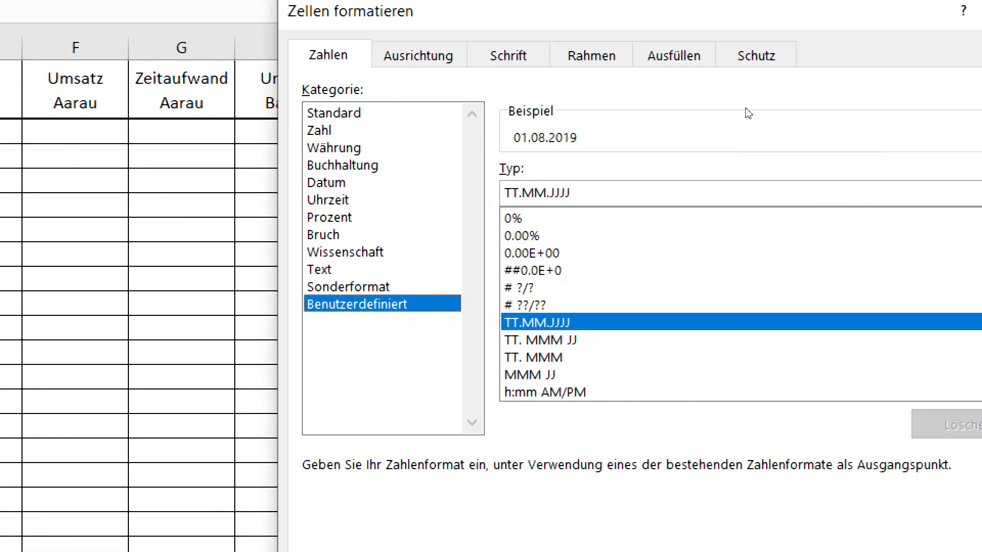
{"action": "double_click", "coordinate": [528, 191]}
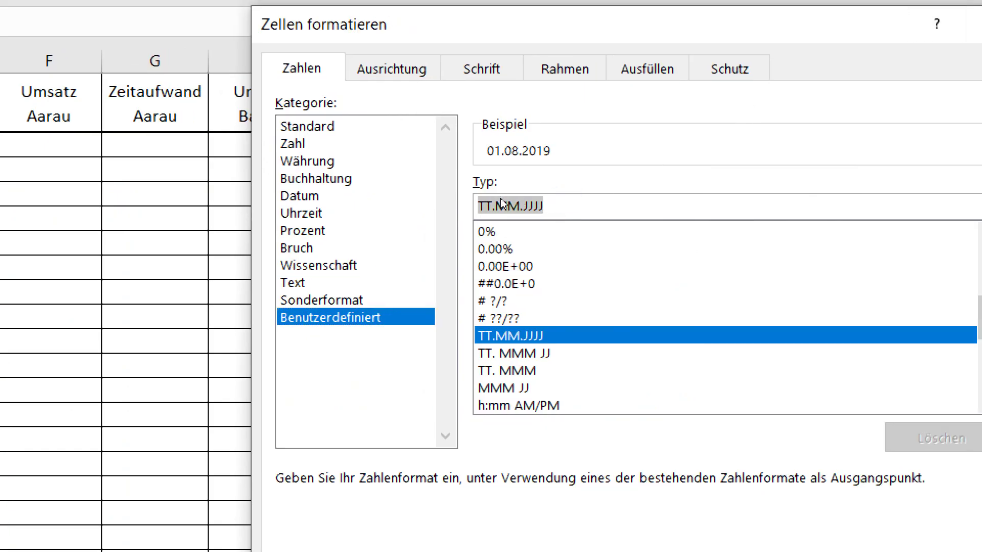
{"action": "key", "text": "Delete"}
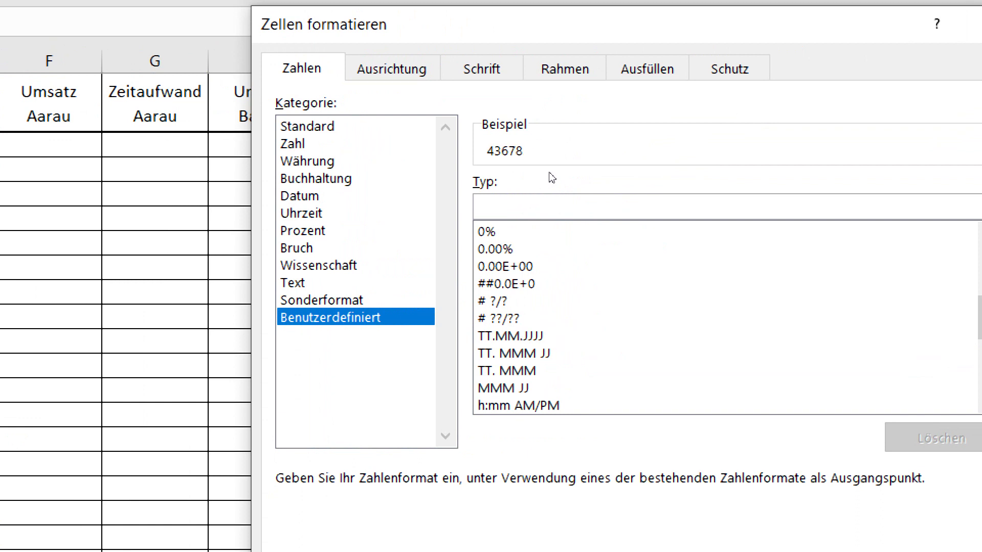
{"action": "type", "text": "T"}
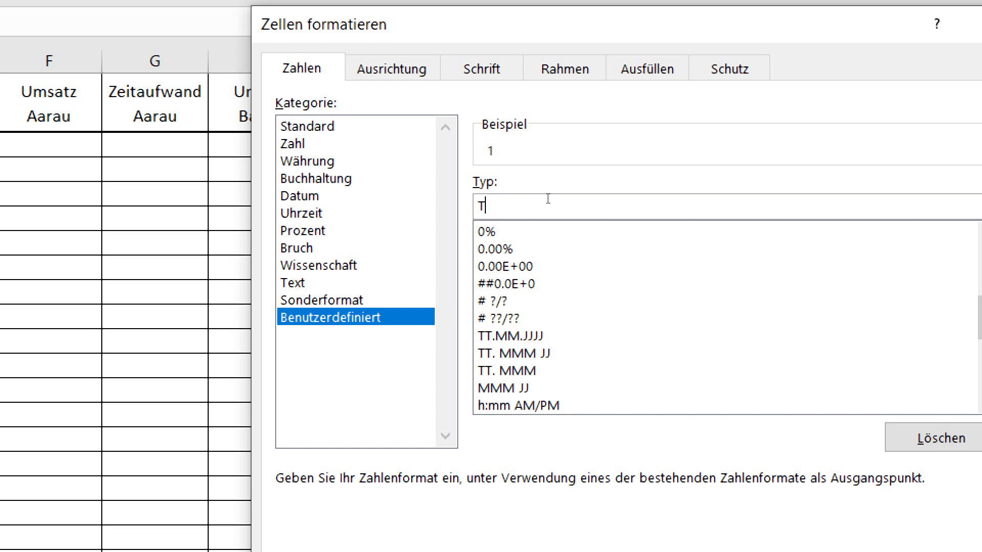
{"action": "type", "text": "T"}
{"action": "type", "text": "T"}
{"action": "type", "text": "T"}
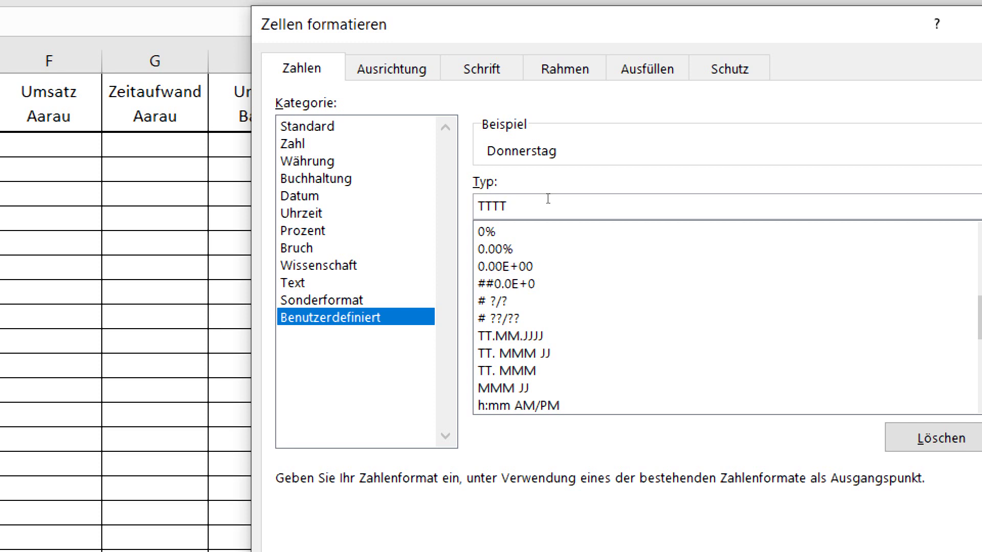
{"action": "key", "text": "BackSpace"}
{"action": "type", "text": "T"}
{"action": "type", "text": "T."}
{"action": "type", "text": "MM."}
{"action": "type", "text": "JJ"}
{"action": "left_click_drag", "start_coordinate": [512, 206], "coordinate": [477, 206]}
{"action": "key", "text": "Delete"}
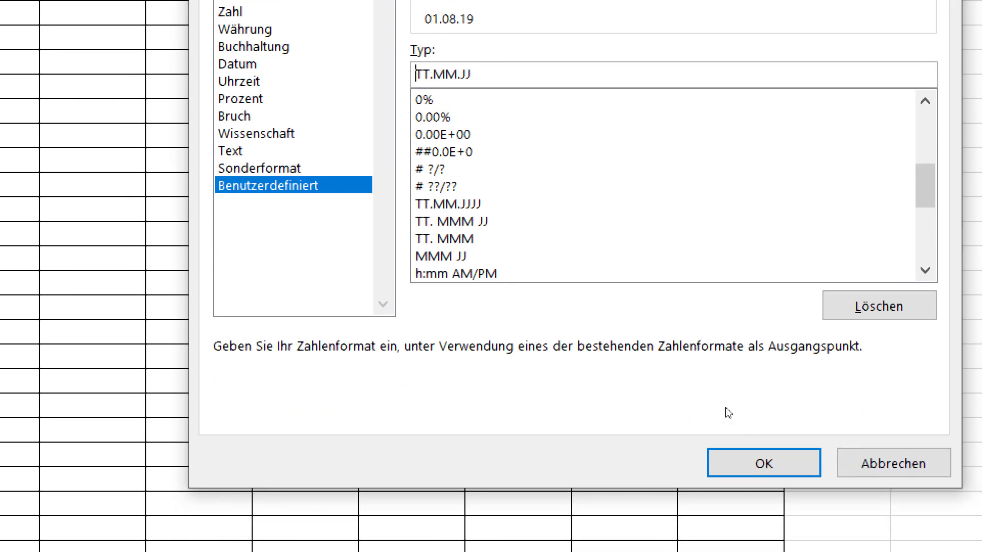
{"action": "left_click", "coordinate": [714, 394]}
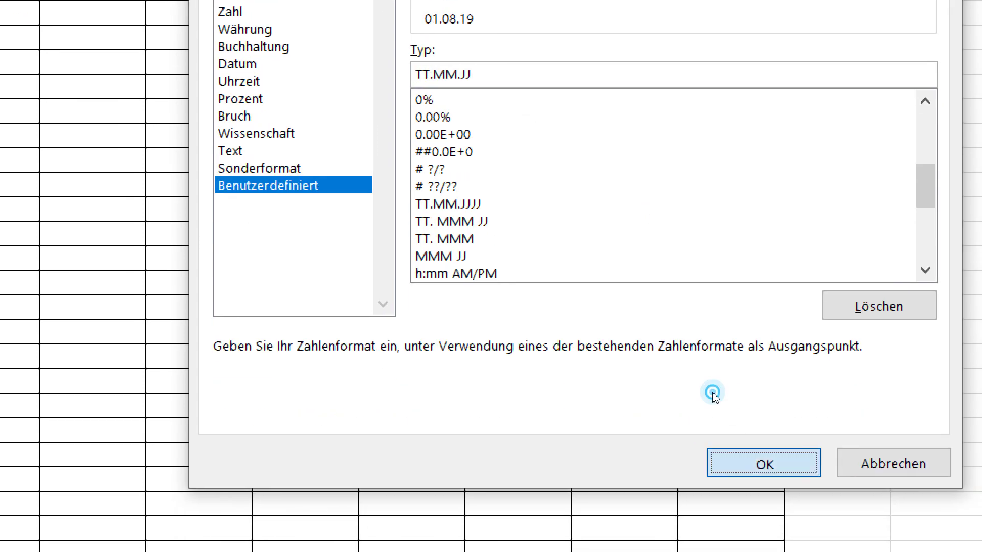
{"action": "key", "text": "Return"}
Step: Deselect the date column and move the cell cursor up one row
{"action": "left_click", "coordinate": [95, 269]}
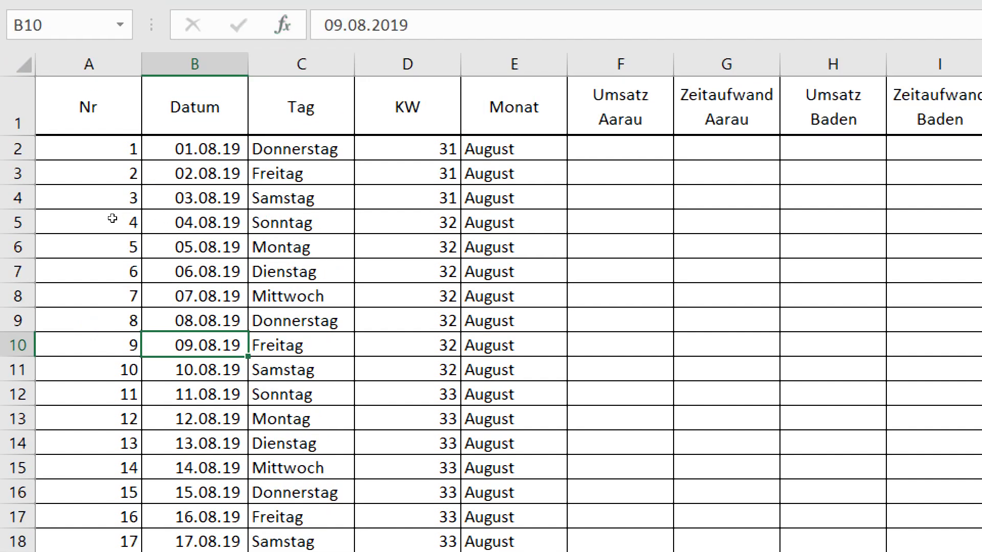
{"action": "key", "text": "Up"}
{"action": "key", "text": "Up"}
{"action": "key", "text": "Up"}
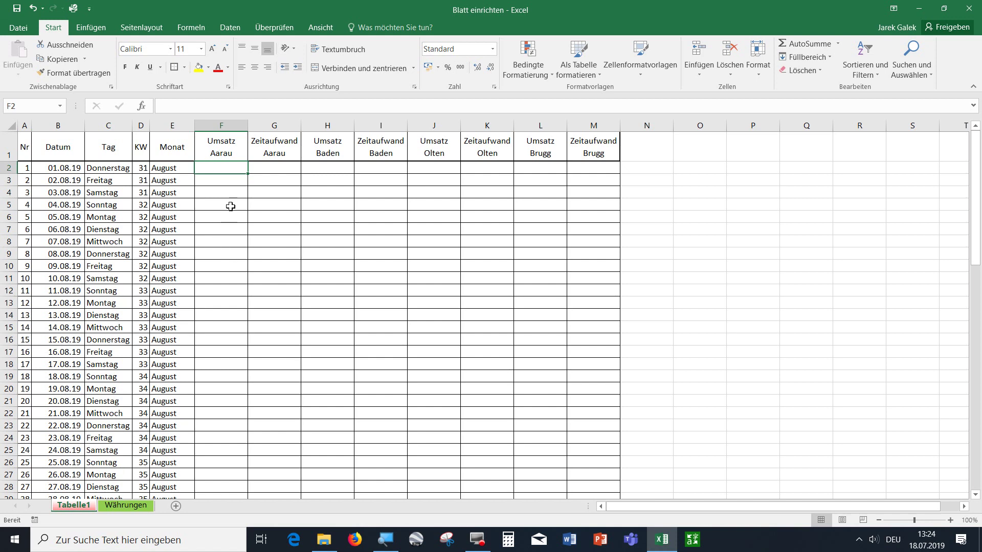
Step: Insert 'in CHF' into the Umsatz Aarau revenue heading
{"action": "left_click", "coordinate": [226, 172]}
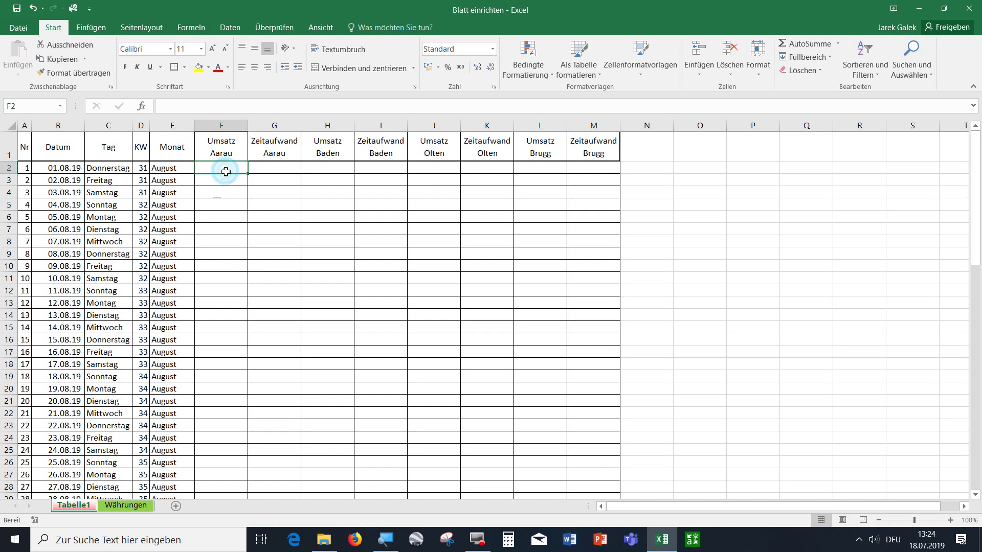
{"action": "double_click", "coordinate": [237, 152]}
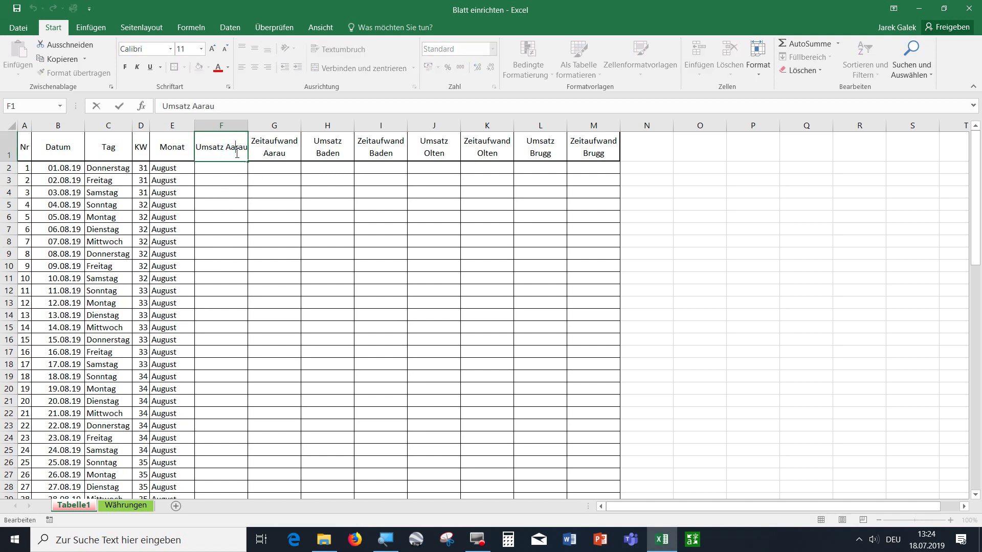
{"action": "key", "text": "alt+Return"}
{"action": "key", "text": "ctrl+Return"}
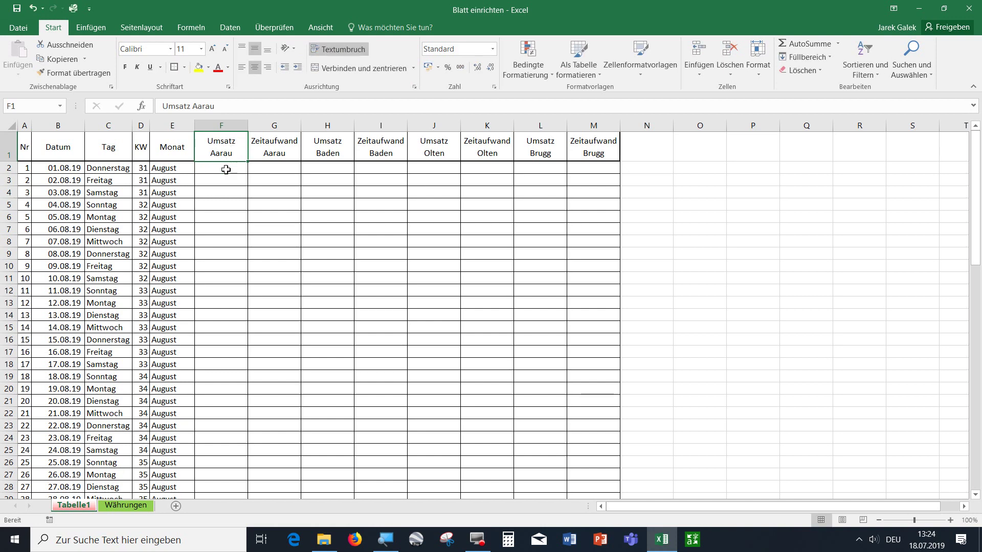
{"action": "left_click", "coordinate": [225, 170]}
{"action": "left_click", "coordinate": [229, 149]}
{"action": "double_click", "coordinate": [229, 149]}
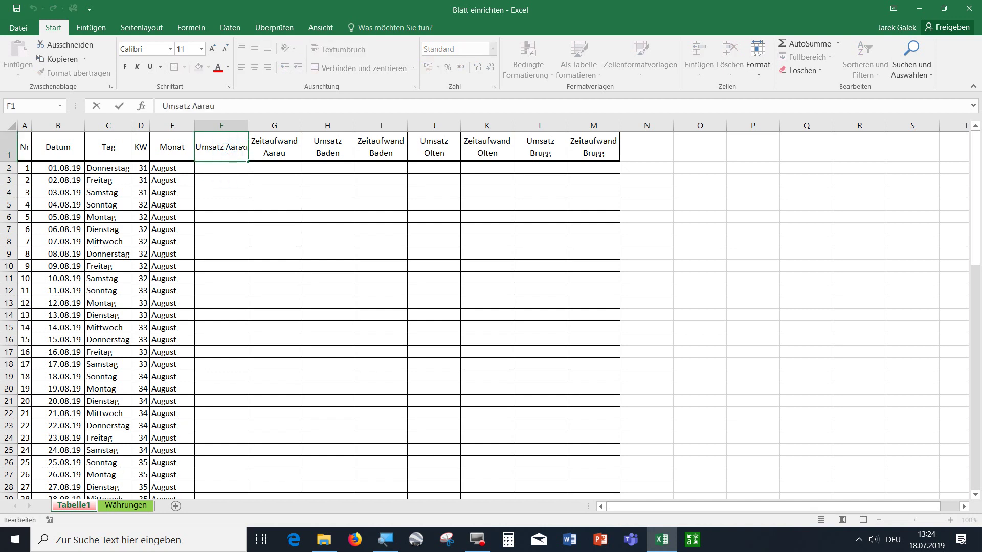
{"action": "type", "text": "i"}
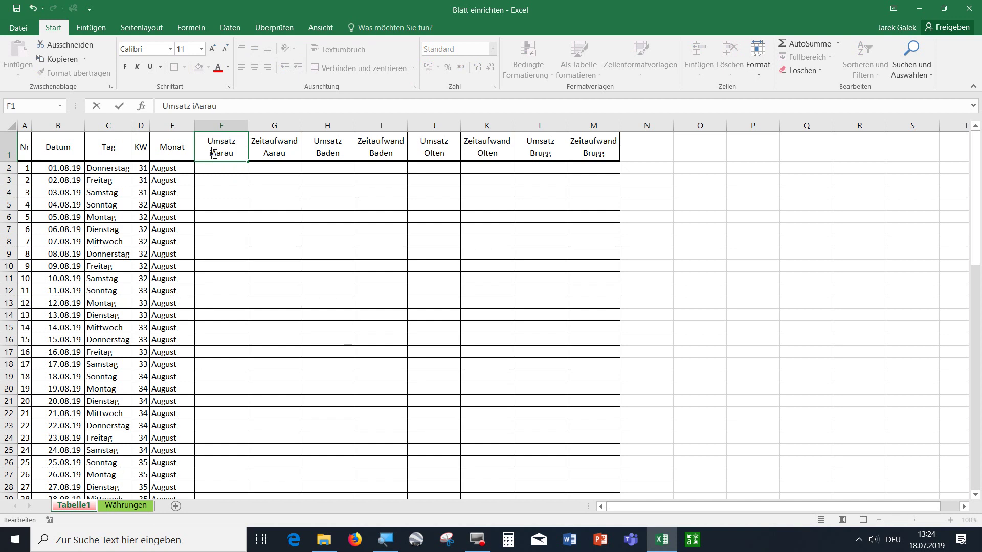
{"action": "type", "text": "n CHF"}
{"action": "key", "text": "Return"}
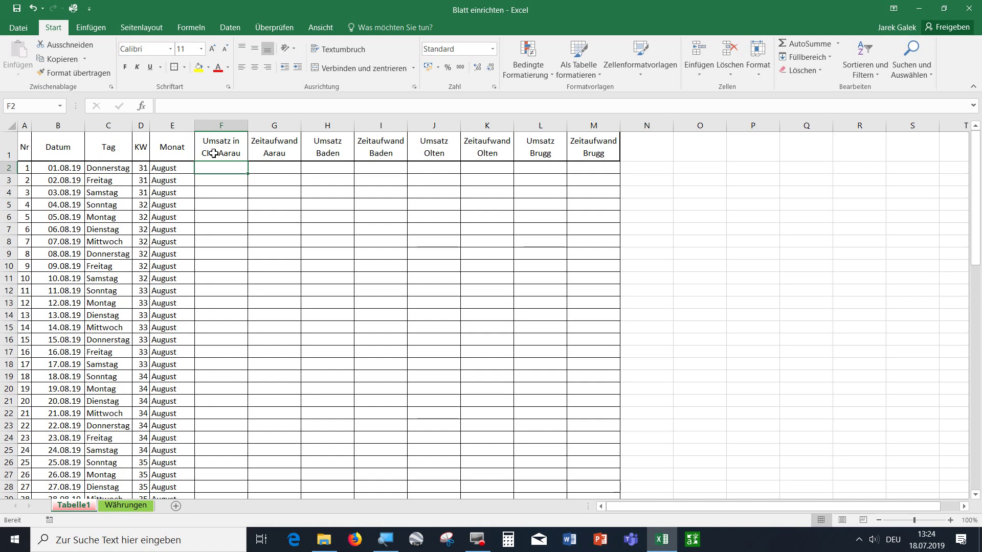
Step: Add 'in CHF' to the Baden, Olten and Brugg revenue headings
{"action": "left_click", "coordinate": [328, 147]}
{"action": "double_click", "coordinate": [344, 146]}
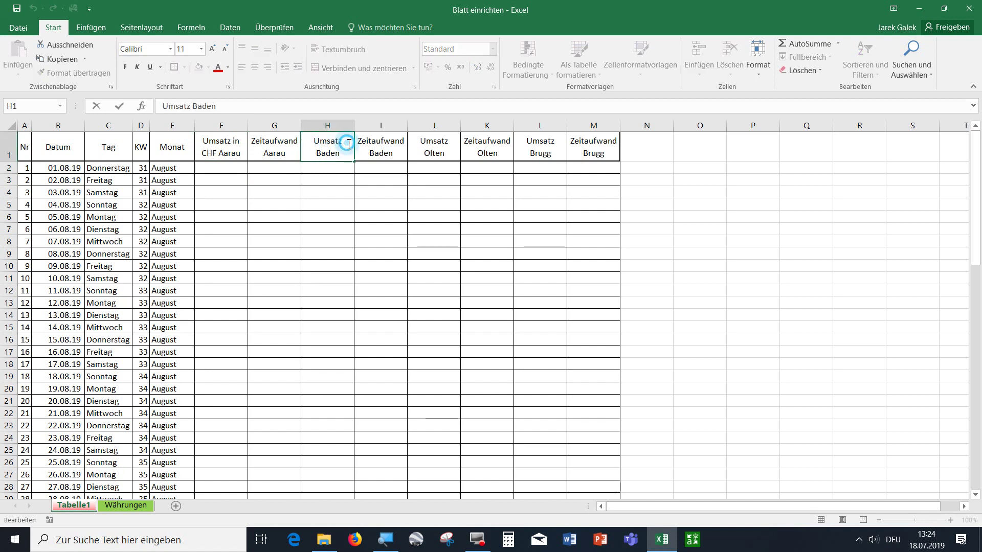
{"action": "type", "text": "in CHF"}
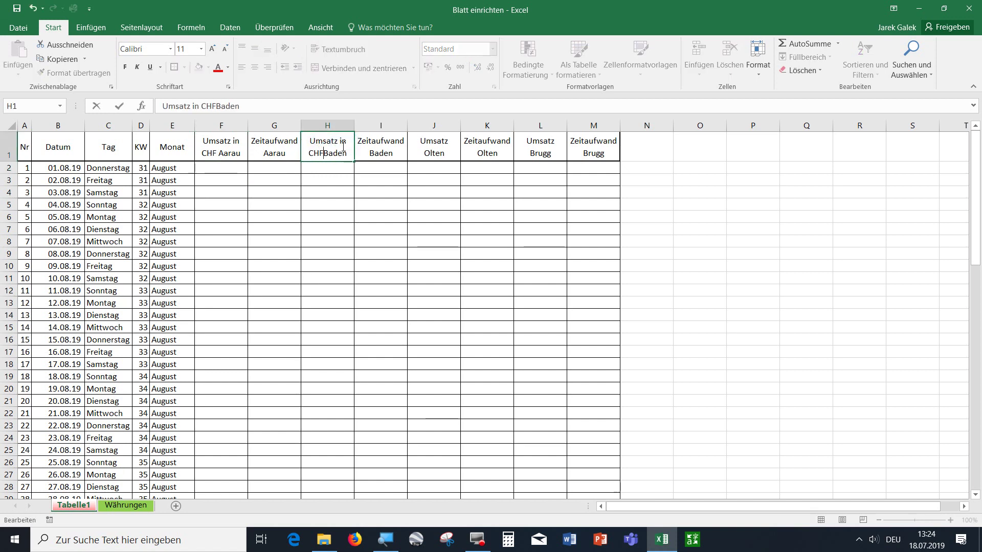
{"action": "double_click", "coordinate": [449, 143]}
{"action": "left_click", "coordinate": [437, 146]}
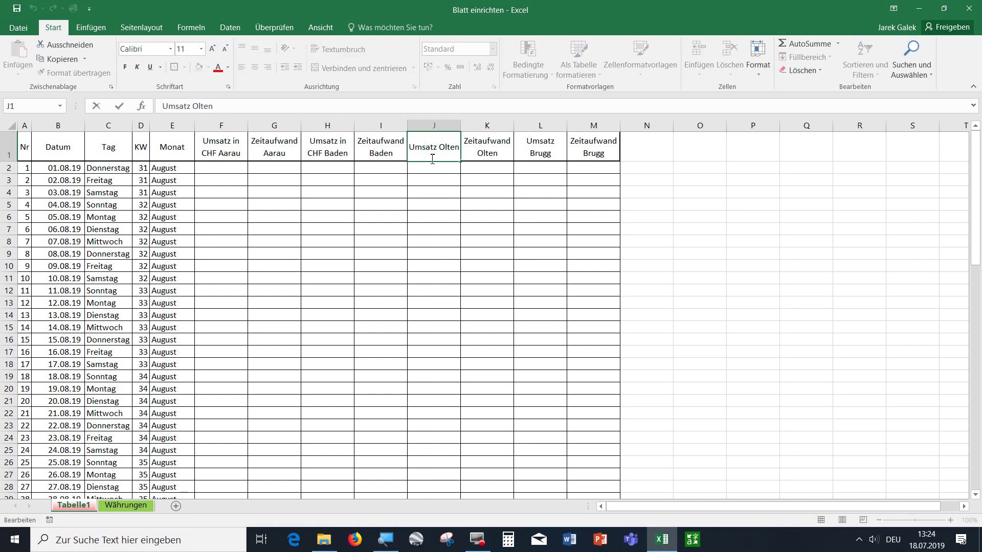
{"action": "type", "text": "in CHF"}
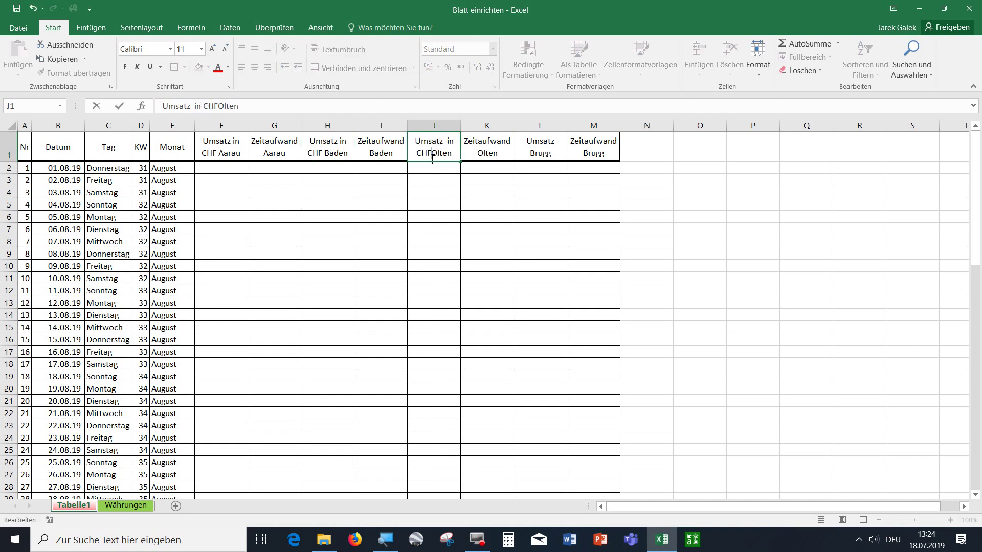
{"action": "left_click", "coordinate": [553, 158]}
{"action": "double_click", "coordinate": [543, 147]}
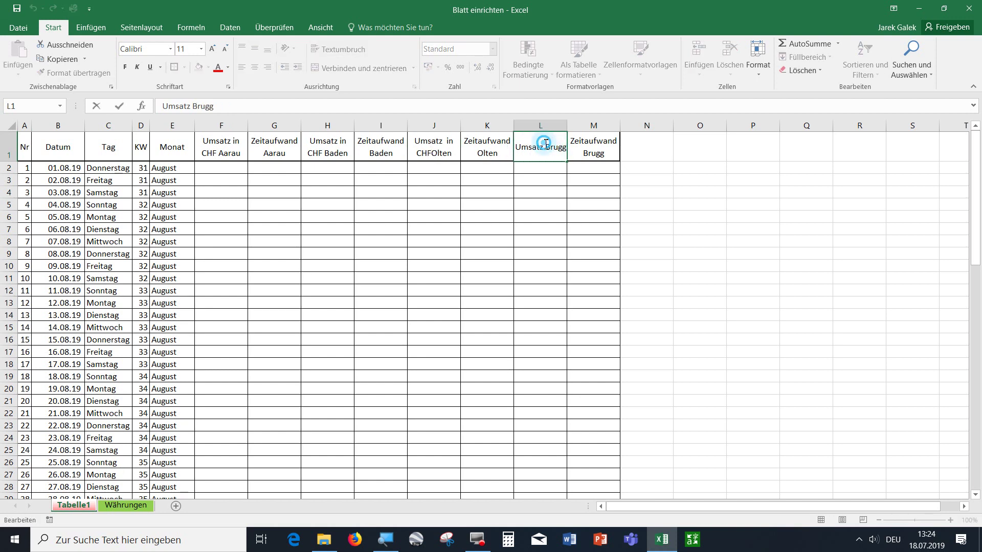
{"action": "type", "text": "in  "}
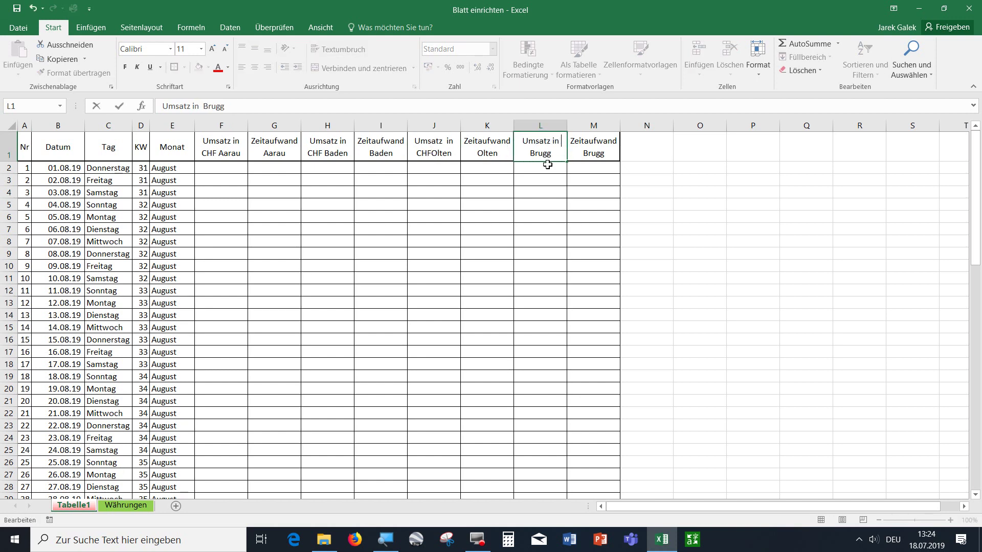
{"action": "type", "text": "CHF"}
{"action": "key", "text": "Return"}
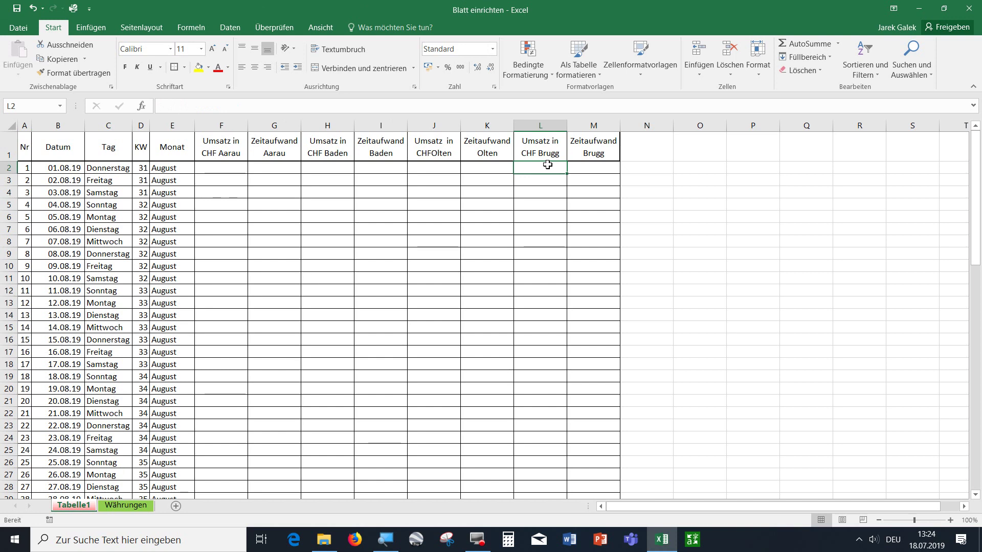
{"action": "left_click", "coordinate": [214, 157]}
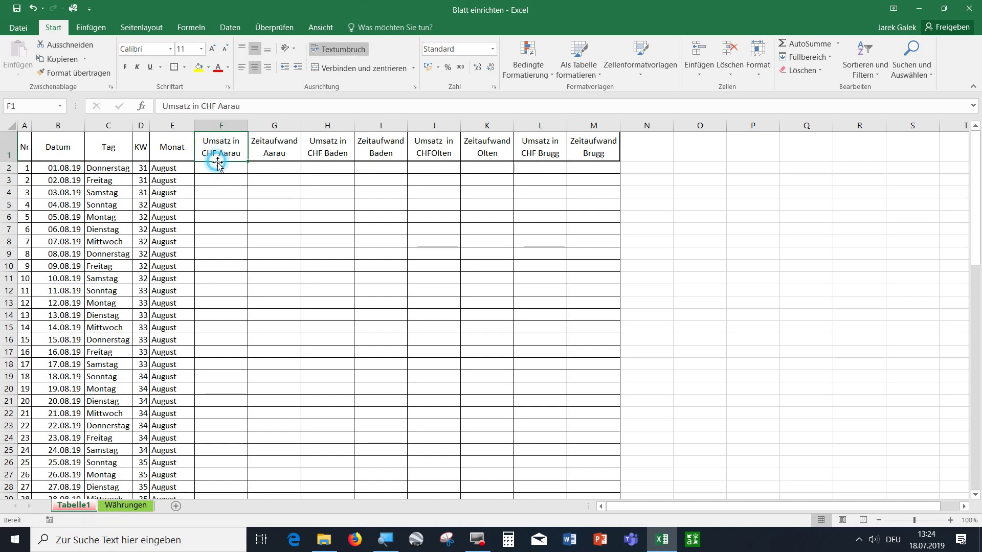
Step: Enter =ZUFALLSBEREICH(5000;10000) in F2 for Aarau's CHF revenue
{"action": "left_click", "coordinate": [216, 166]}
{"action": "type", "text": "="}
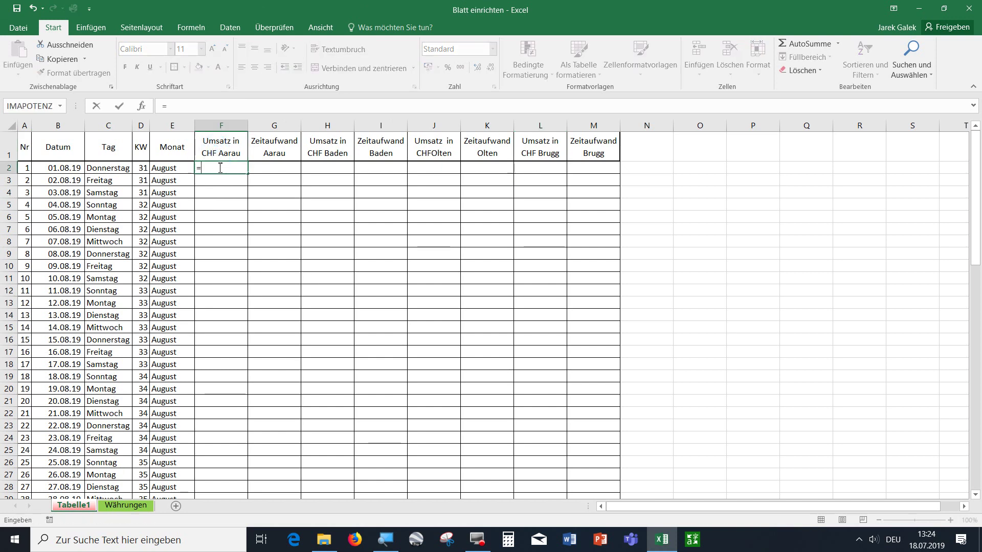
{"action": "type", "text": "zu"}
{"action": "key", "text": "Tab"}
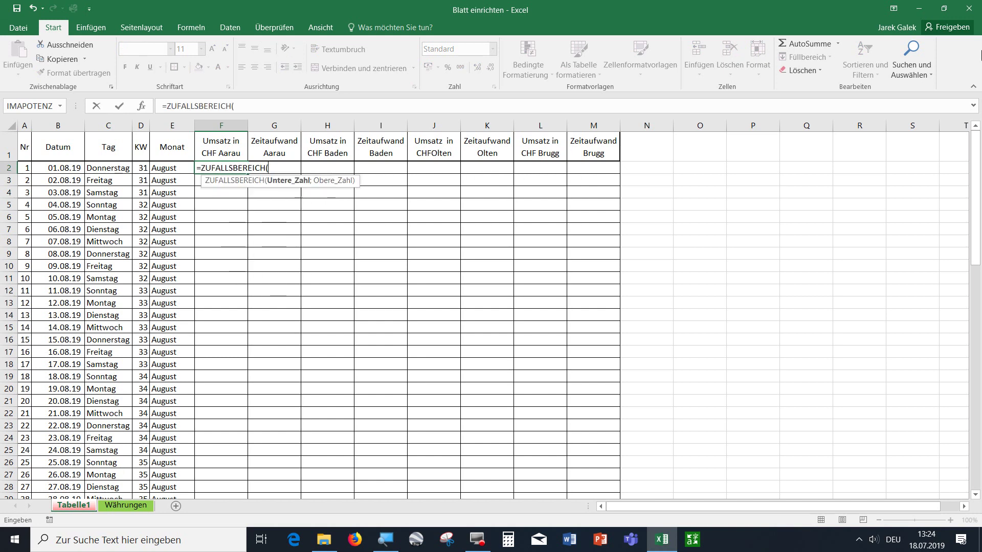
{"action": "type", "text": "250"}
{"action": "key", "text": "BackSpace"}
{"action": "key", "text": "BackSpace"}
{"action": "type", "text": "000"}
{"action": "type", "text": ";10"}
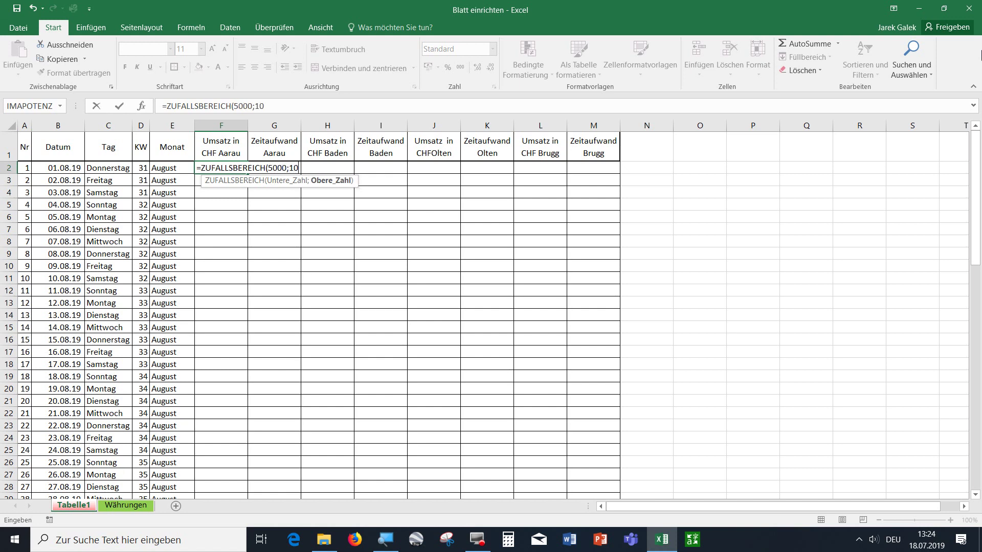
{"action": "type", "text": "000)"}
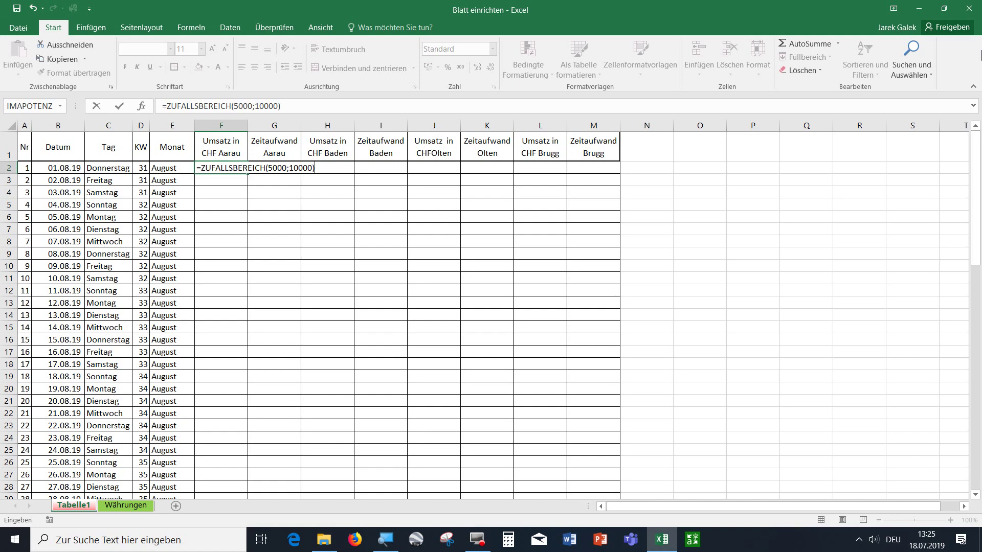
{"action": "key", "text": "Return"}
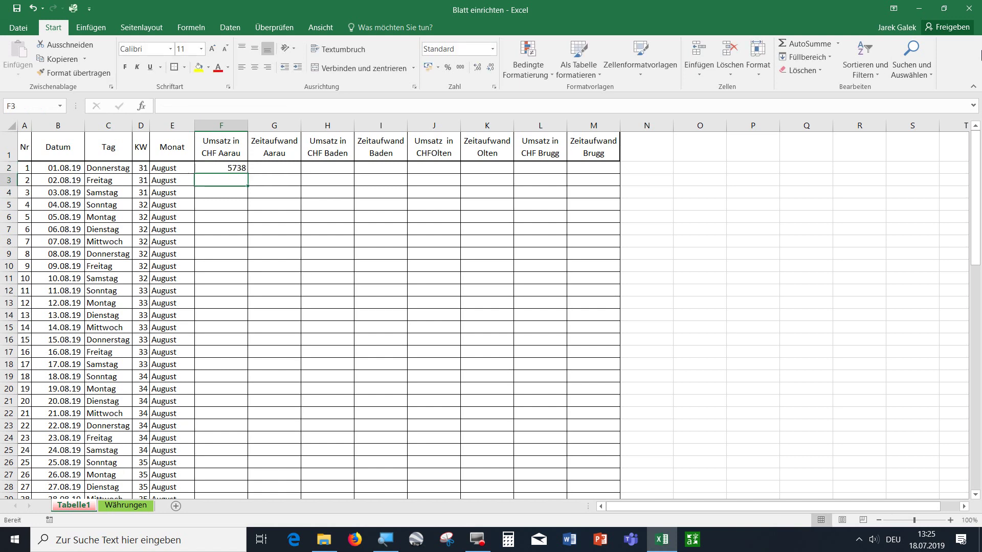
Step: Copy the F2 revenue formula into H2, J2 and L2 for Baden, Olten and Brugg
{"action": "left_click", "coordinate": [233, 168]}
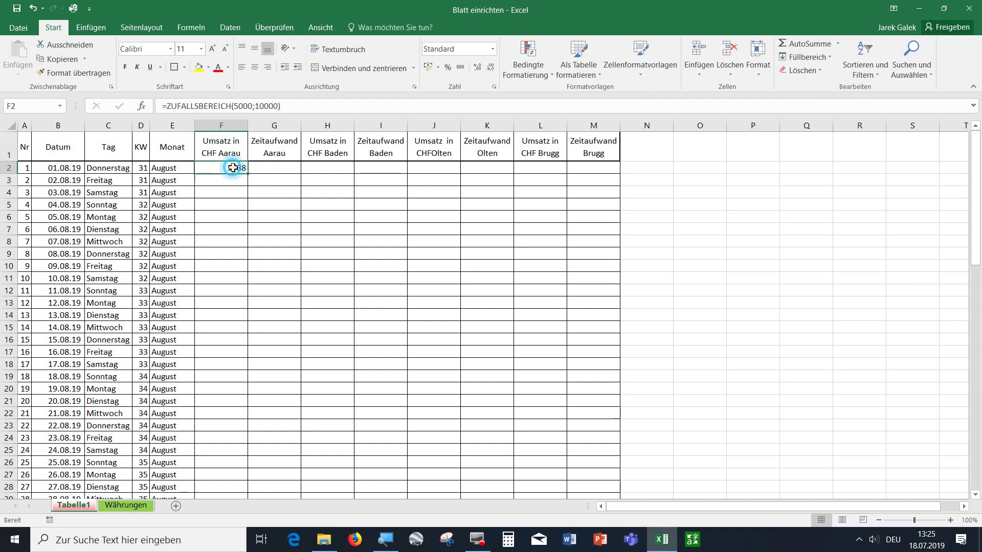
{"action": "key", "text": "ctrl+c"}
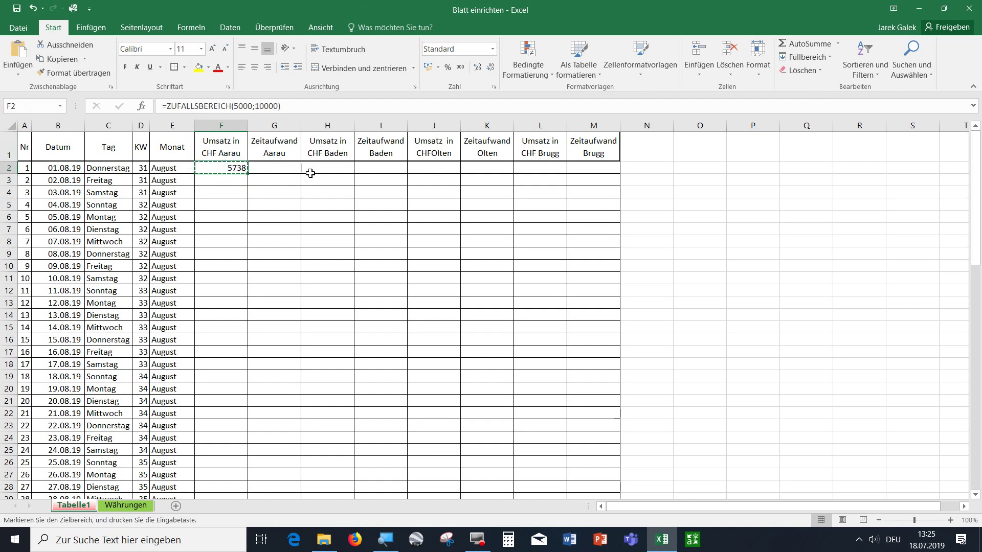
{"action": "left_click", "coordinate": [320, 170]}
{"action": "key", "text": "ctrl+v"}
{"action": "left_click", "coordinate": [437, 169]}
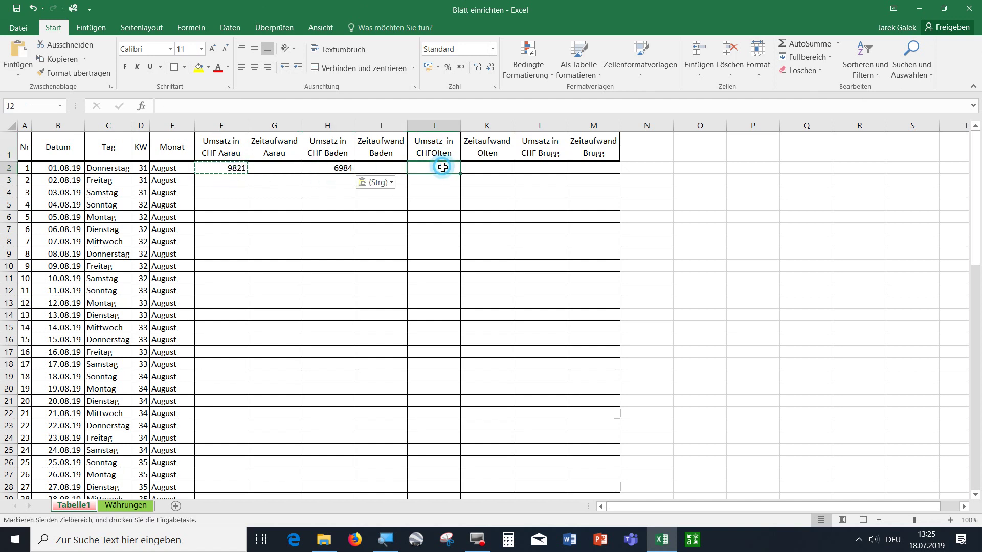
{"action": "key", "text": "ctrl+v"}
{"action": "left_click", "coordinate": [532, 169]}
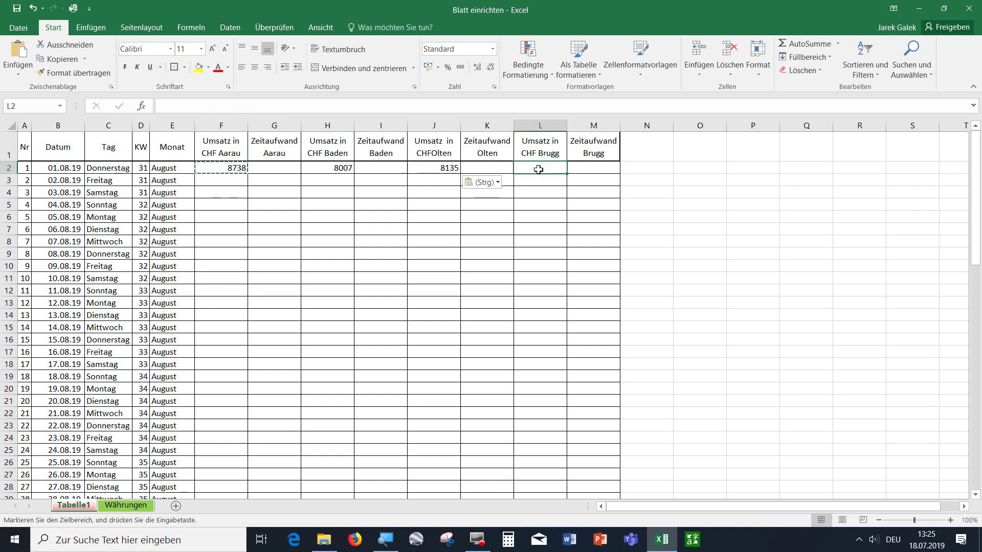
{"action": "key", "text": "ctrl+v"}
{"action": "left_click", "coordinate": [469, 207]}
{"action": "key", "text": "Escape"}
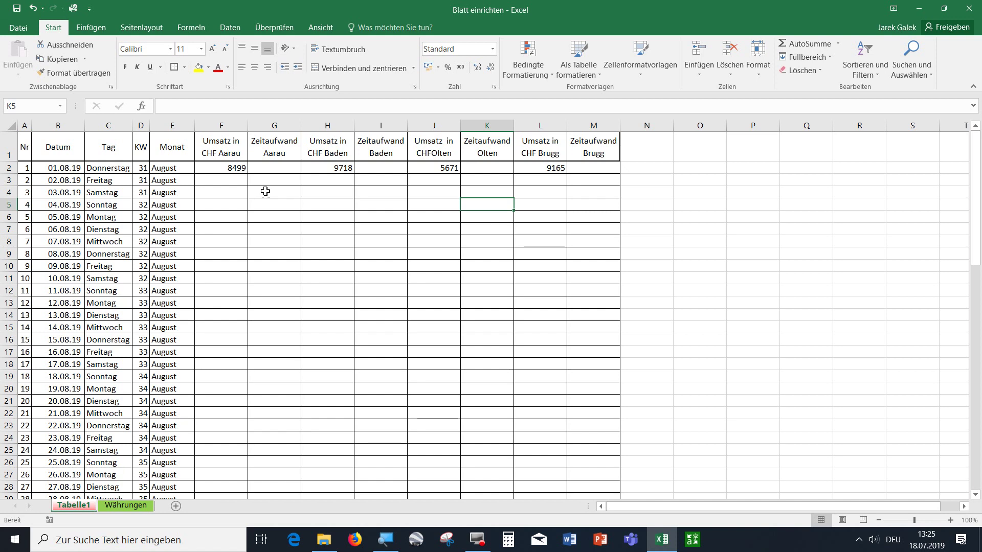
{"action": "left_click", "coordinate": [236, 170]}
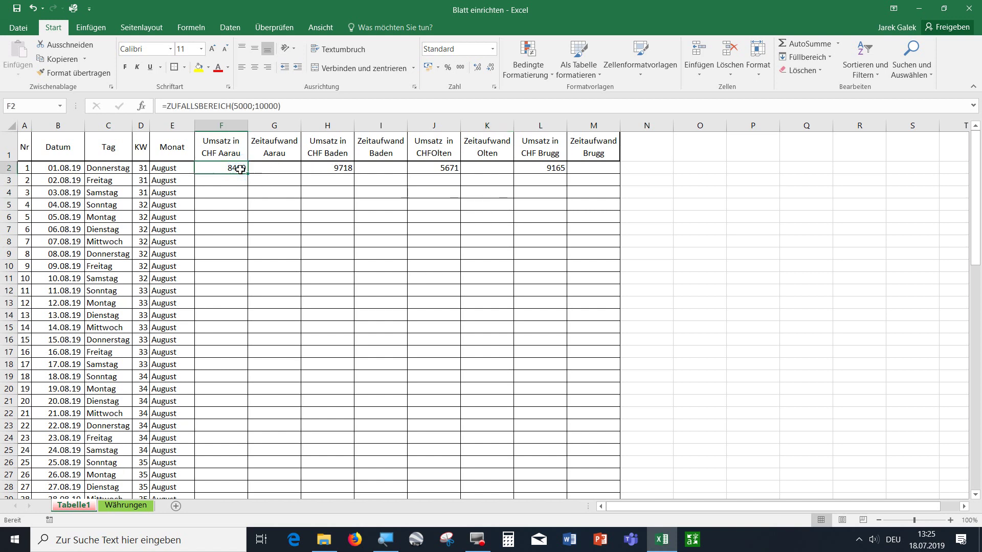
{"action": "left_click", "coordinate": [270, 169]}
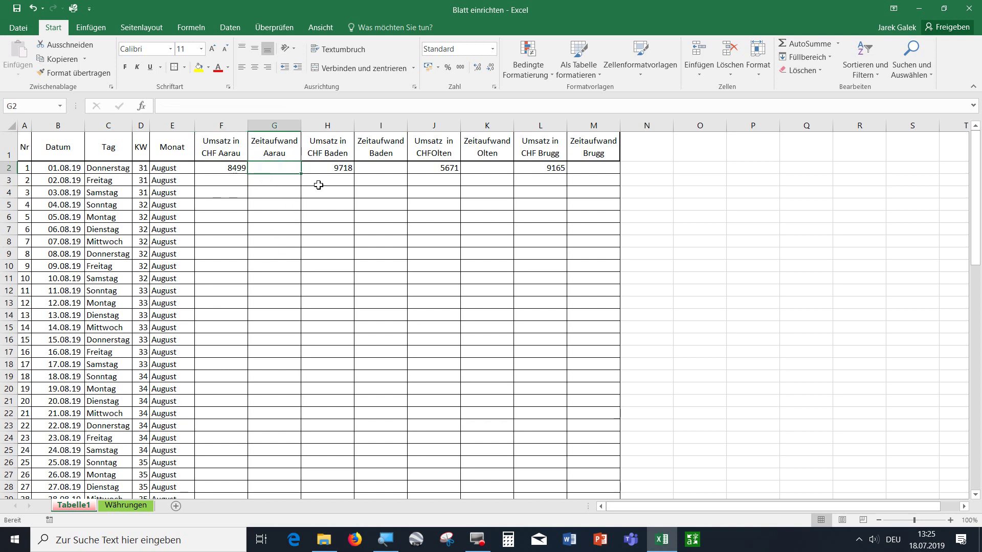
Step: Enter =ZUFALLSZAHL() in G2 and I2 for the Aarau and Baden time effort
{"action": "type", "text": "=zu"}
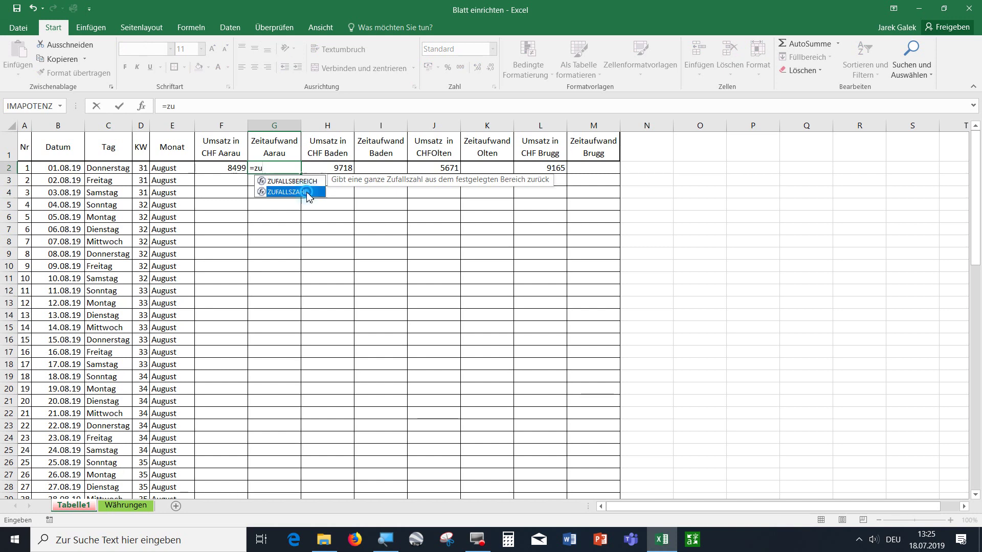
{"action": "double_click", "coordinate": [307, 192]}
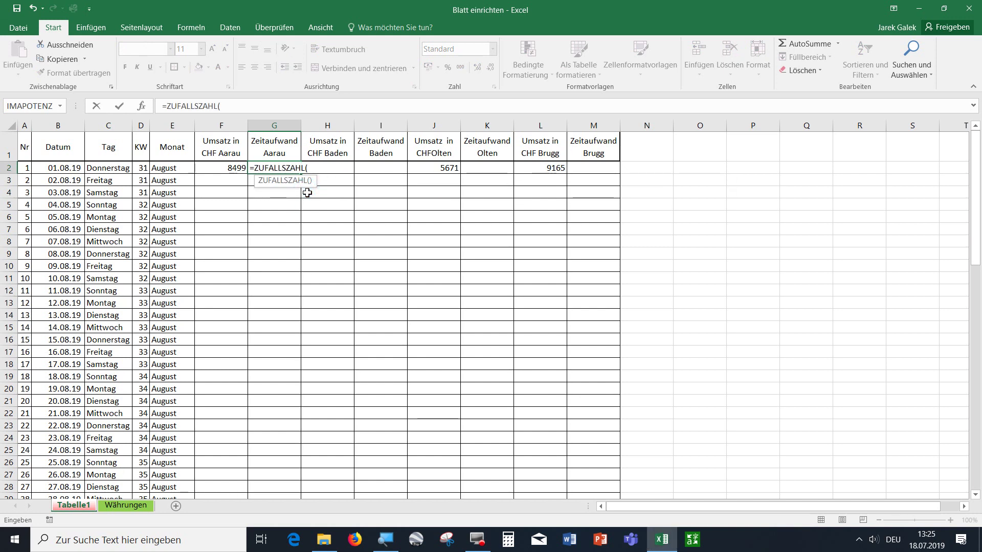
{"action": "key", "text": "Tab"}
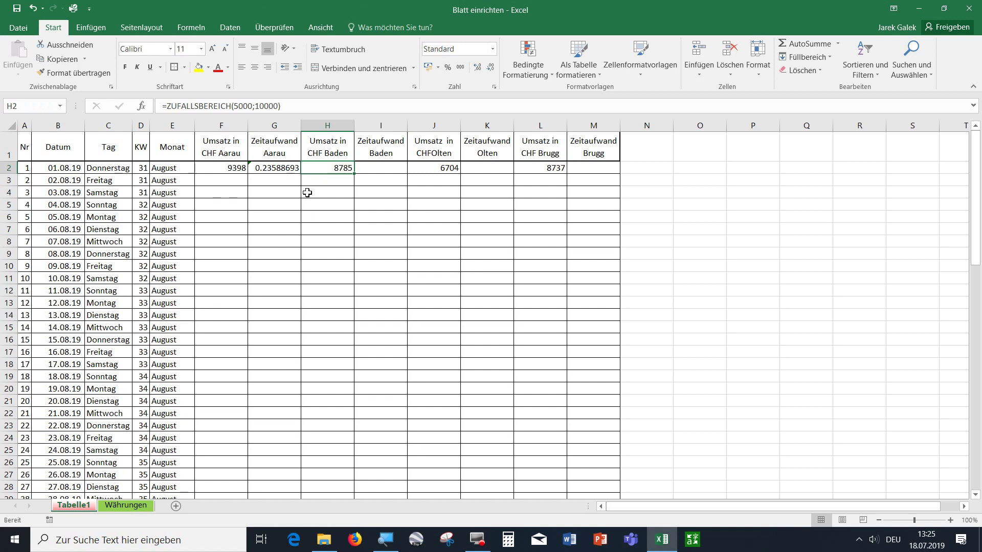
{"action": "key", "text": "Tab"}
{"action": "type", "text": "="}
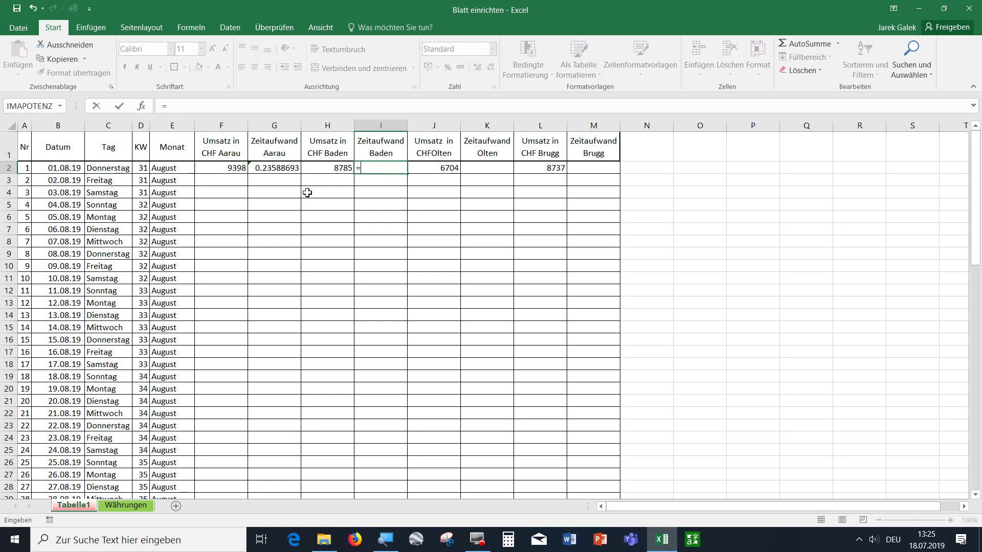
{"action": "type", "text": "zu"}
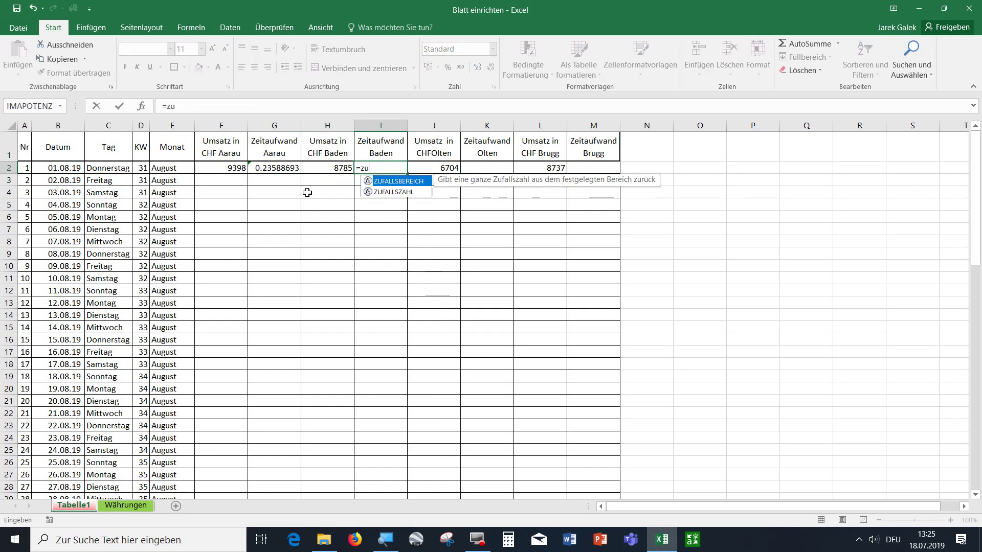
{"action": "key", "text": "Down"}
{"action": "key", "text": "Tab"}
{"action": "key", "text": "Return"}
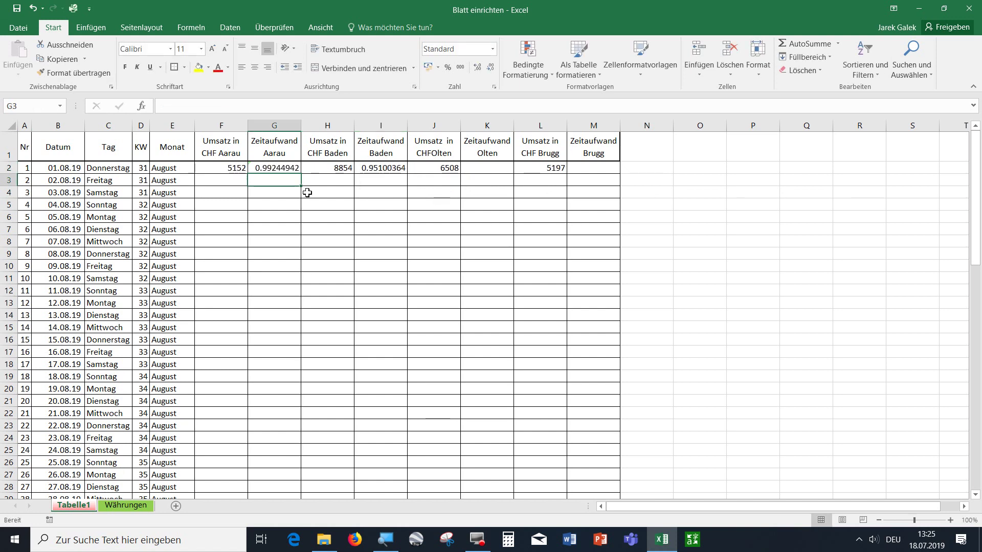
Step: Enter =ZUFALLSZAHL() in K2 and M2 for the Olten and Brugg time effort
{"action": "left_click", "coordinate": [494, 165]}
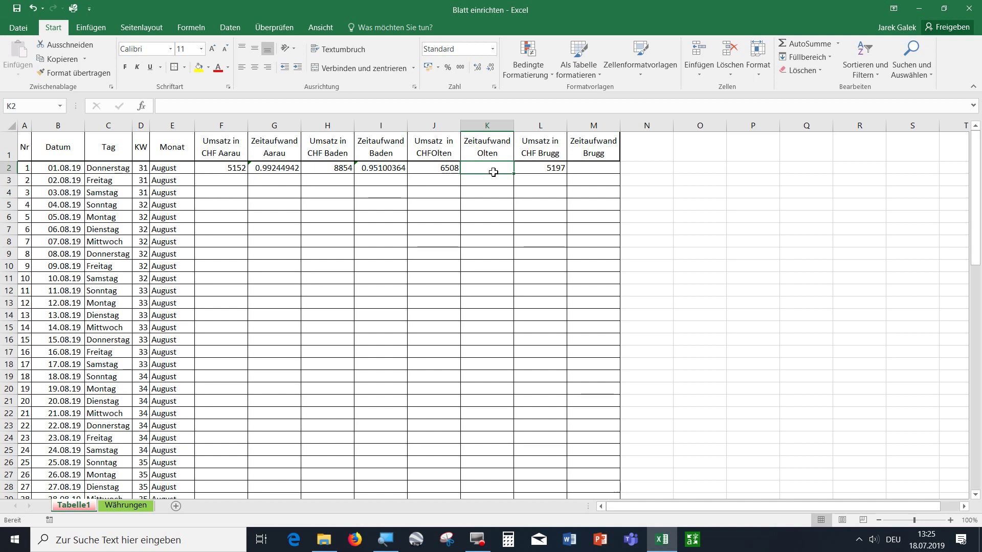
{"action": "type", "text": "=zuf"}
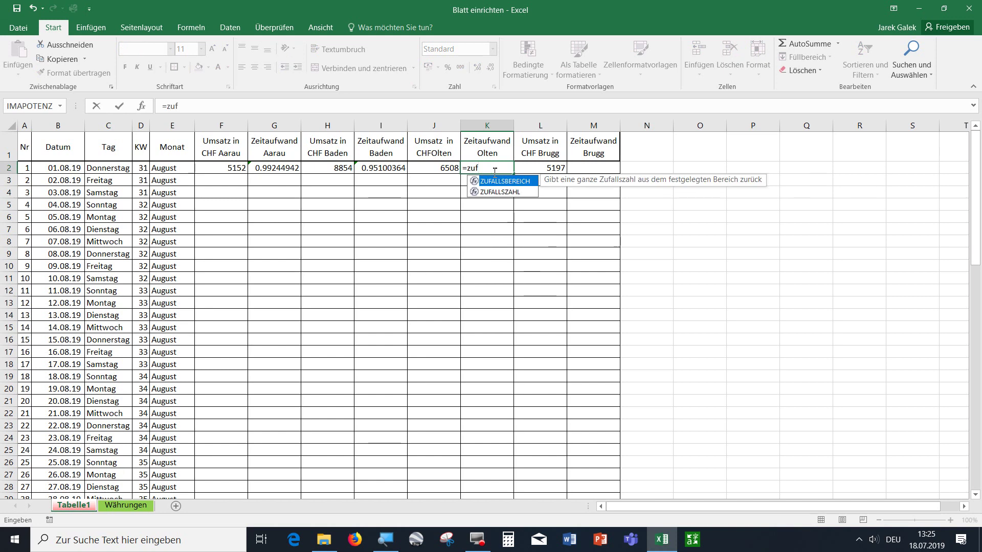
{"action": "key", "text": "Down"}
{"action": "key", "text": "Tab"}
{"action": "key", "text": "Return"}
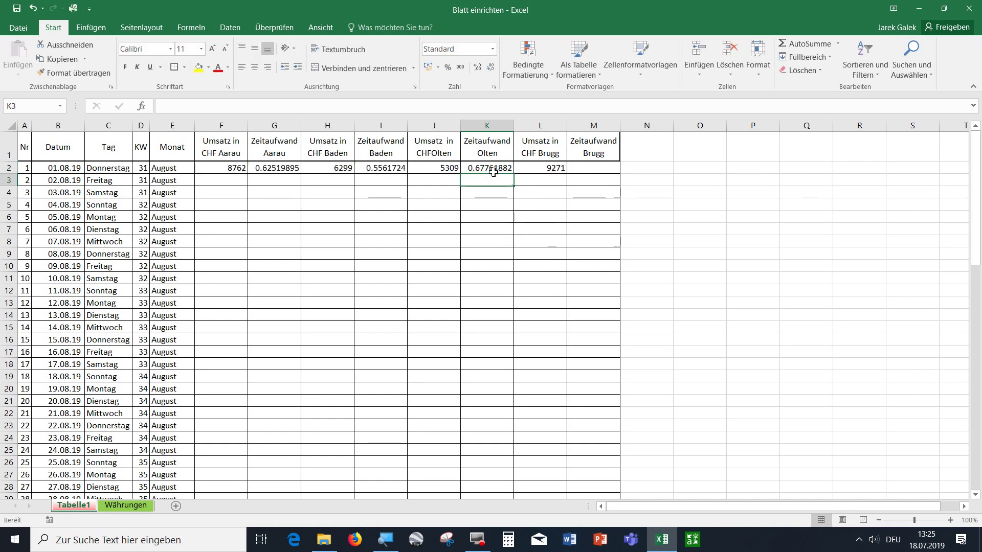
{"action": "left_click", "coordinate": [609, 171]}
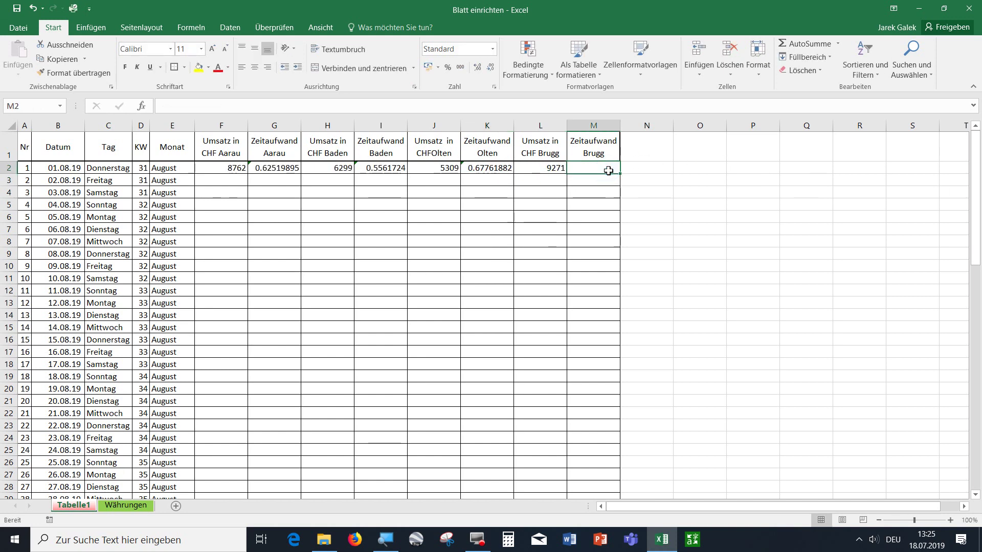
{"action": "type", "text": "=zu"}
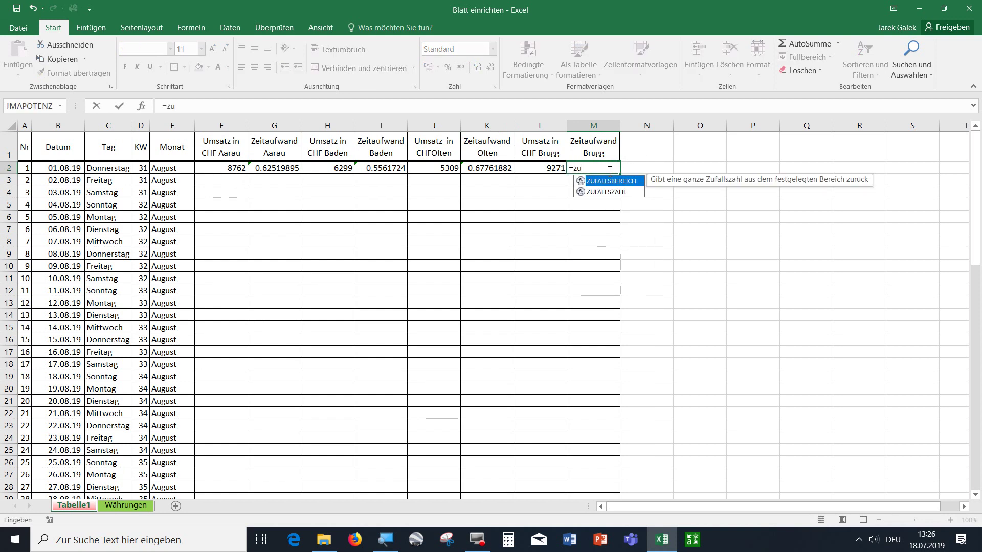
{"action": "key", "text": "Down"}
{"action": "key", "text": "Tab"}
{"action": "key", "text": "Return"}
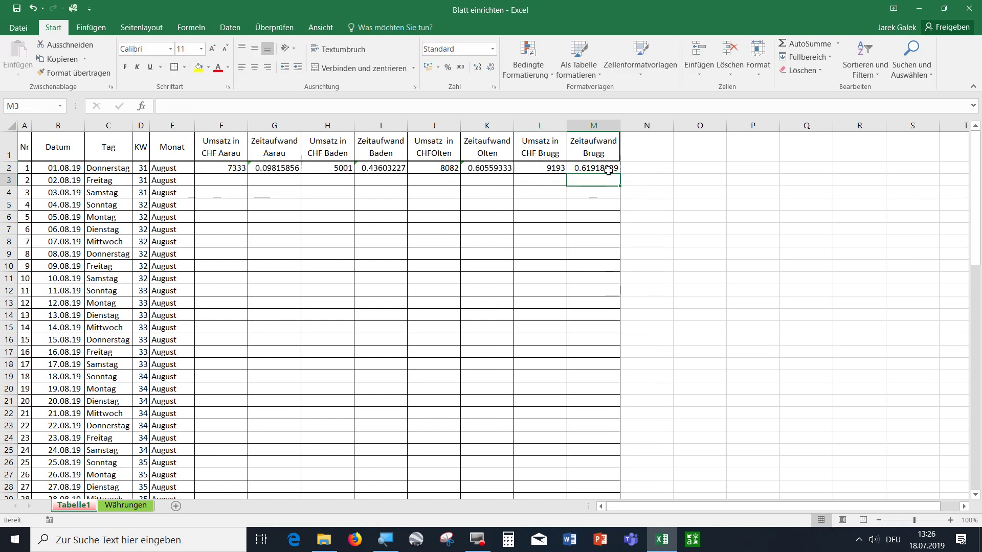
{"action": "left_click", "coordinate": [270, 169]}
Step: Give G2, I2, K2 and M2 the custom number format hh:mm
{"action": "left_click", "coordinate": [379, 169], "text": "ctrl"}
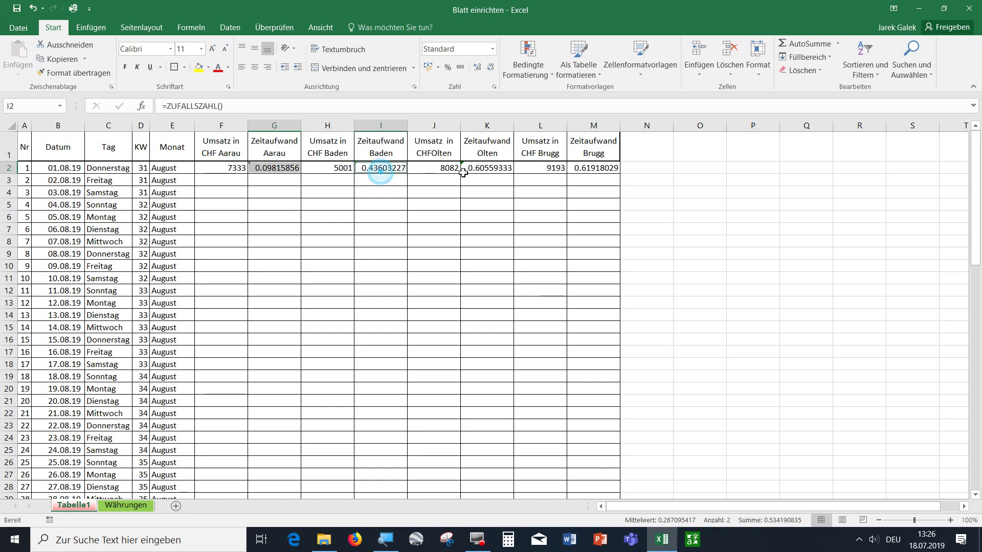
{"action": "left_click", "coordinate": [506, 170], "text": "ctrl"}
{"action": "left_click", "coordinate": [606, 171], "text": "ctrl"}
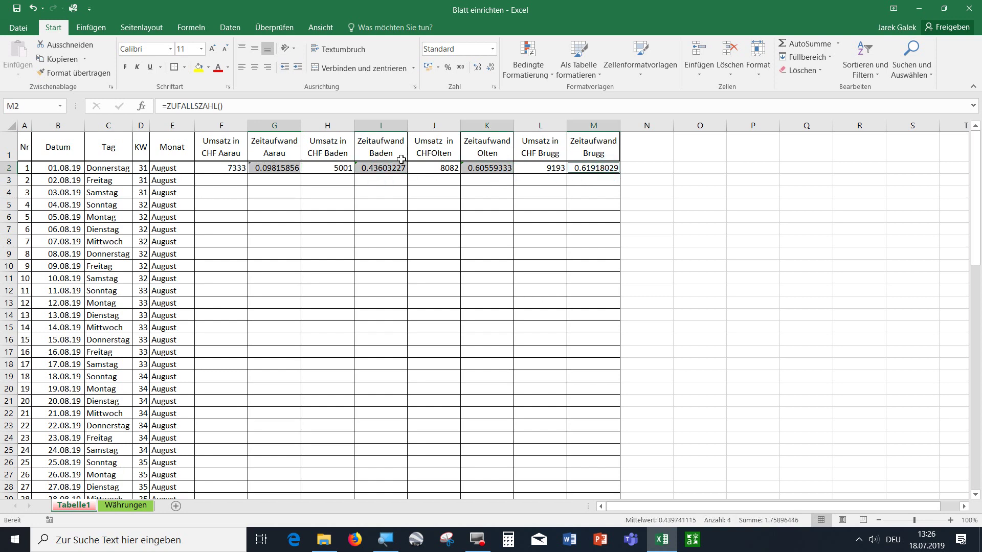
{"action": "key", "text": "ctrl+1"}
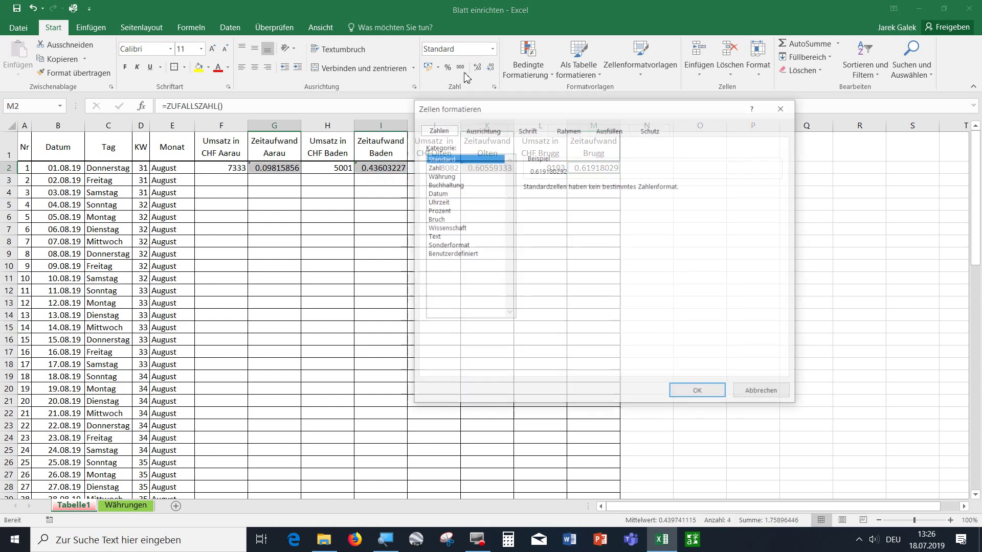
{"action": "left_click", "coordinate": [465, 254]}
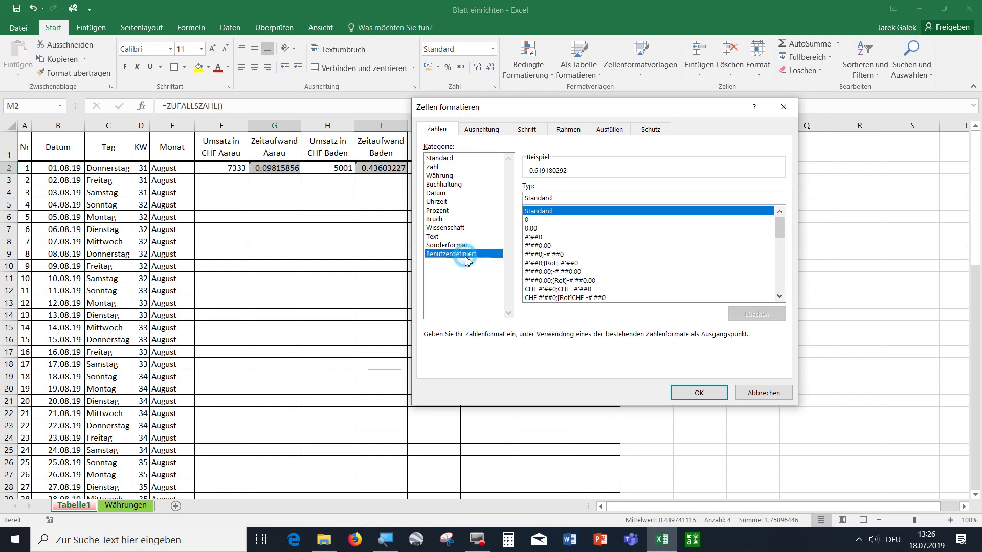
{"action": "double_click", "coordinate": [557, 198]}
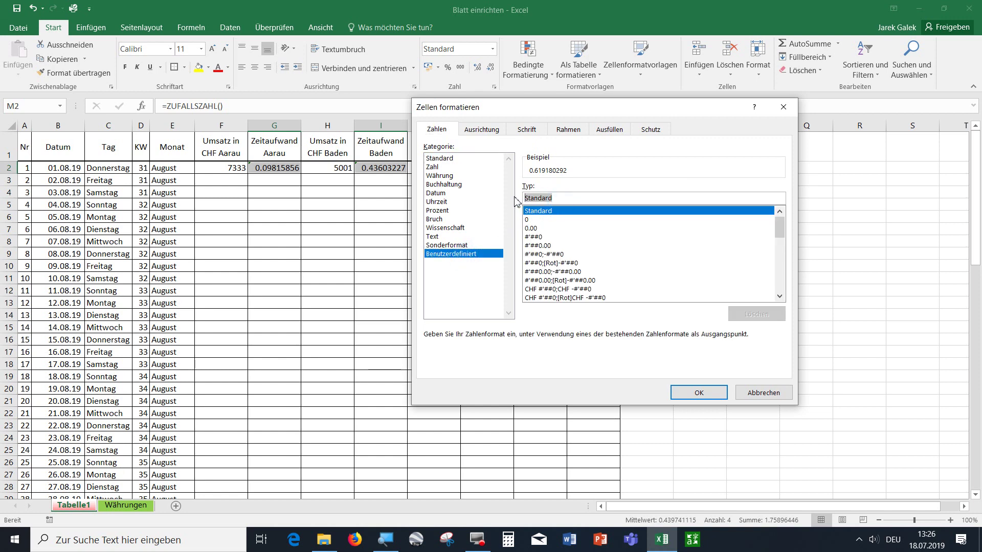
{"action": "type", "text": "hh"}
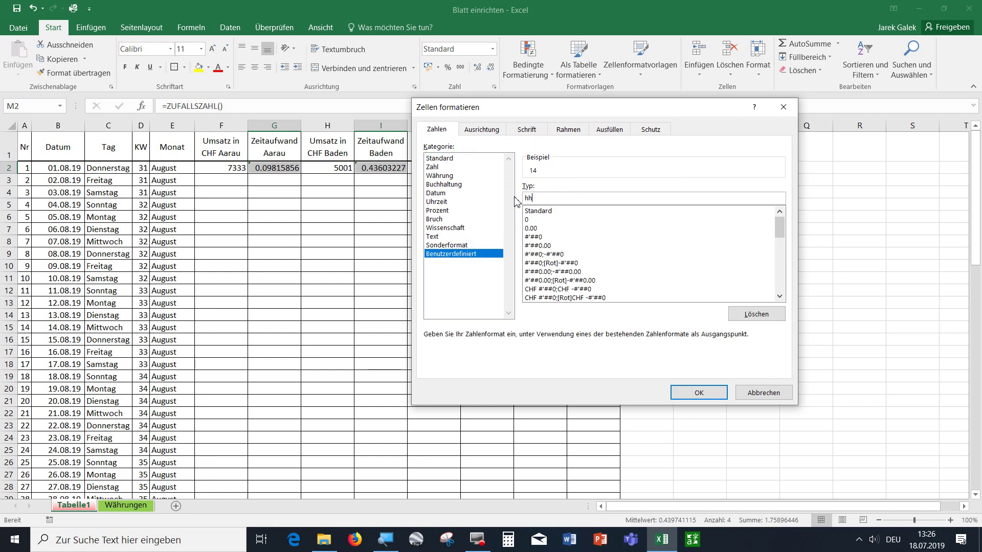
{"action": "type", "text": ":mm"}
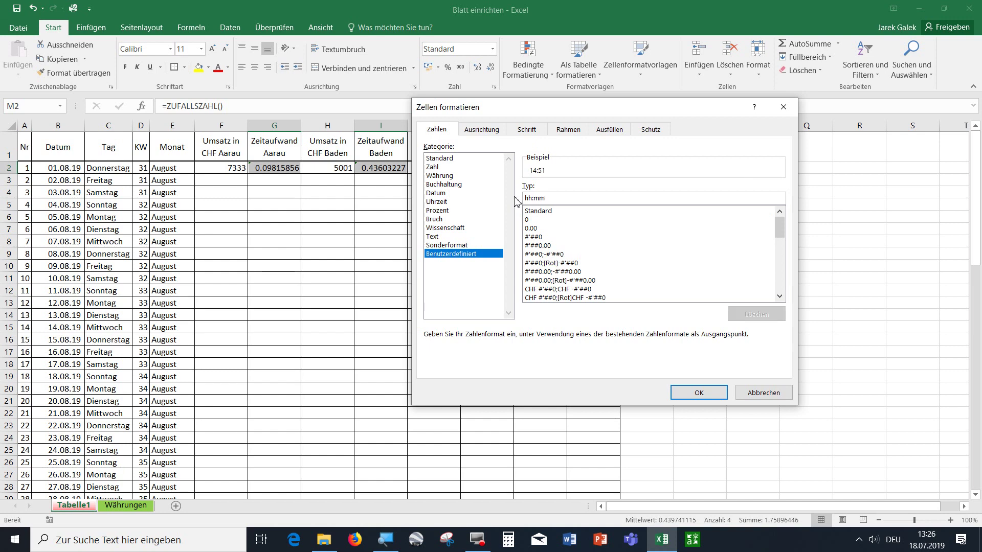
{"action": "left_click", "coordinate": [699, 394]}
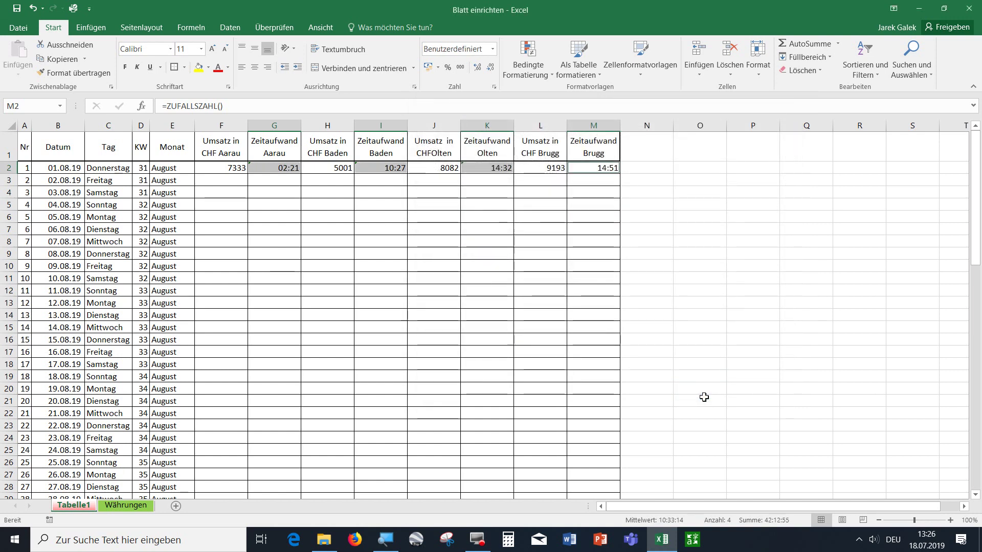
Step: Fill the F2:M2 formulas down to row 62, the 30.09.19 date row
{"action": "left_click", "coordinate": [506, 266]}
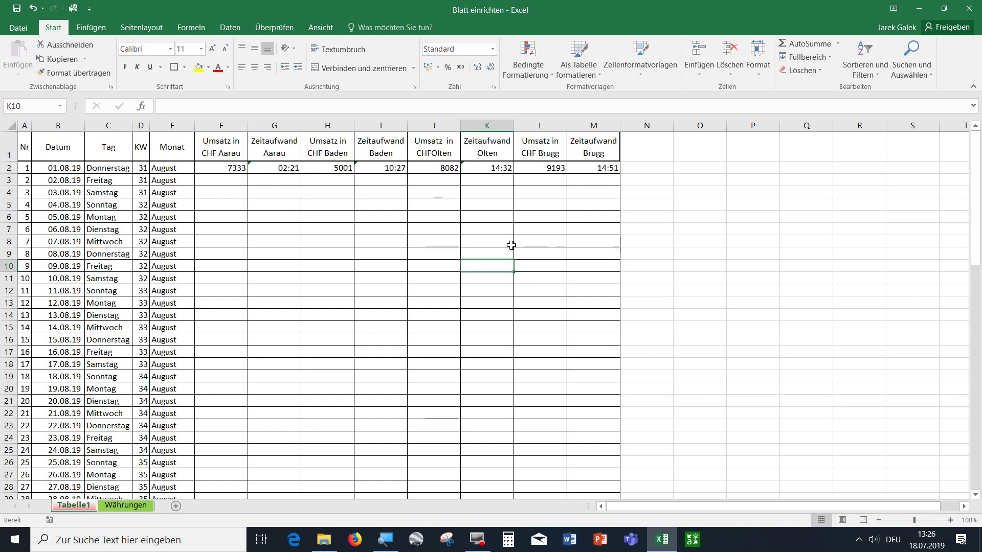
{"action": "left_click_drag", "start_coordinate": [204, 169], "coordinate": [607, 176]}
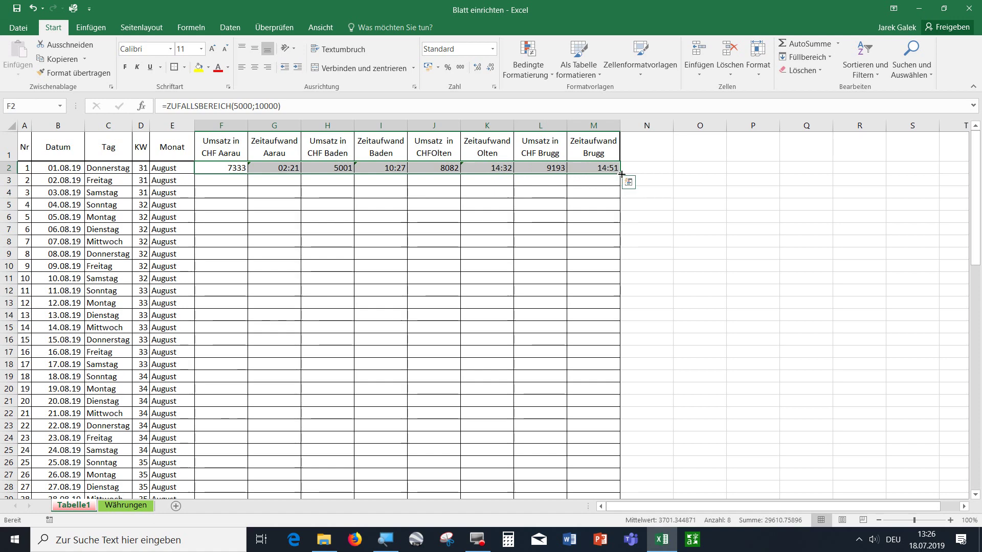
{"action": "double_click", "coordinate": [622, 173]}
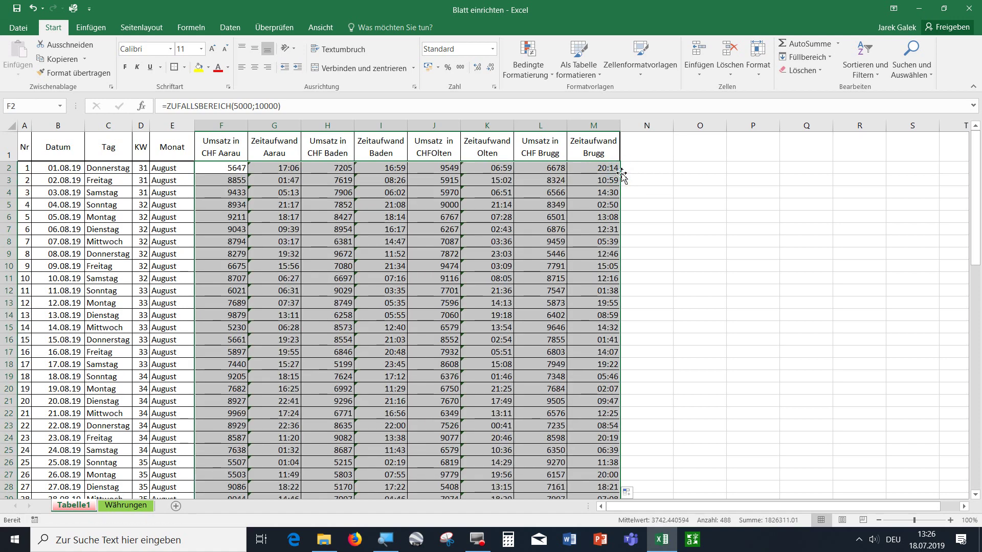
{"action": "scroll", "coordinate": [571, 261], "scroll_direction": "down", "scroll_amount": 3}
{"action": "scroll", "coordinate": [571, 261], "scroll_direction": "down", "scroll_amount": 5}
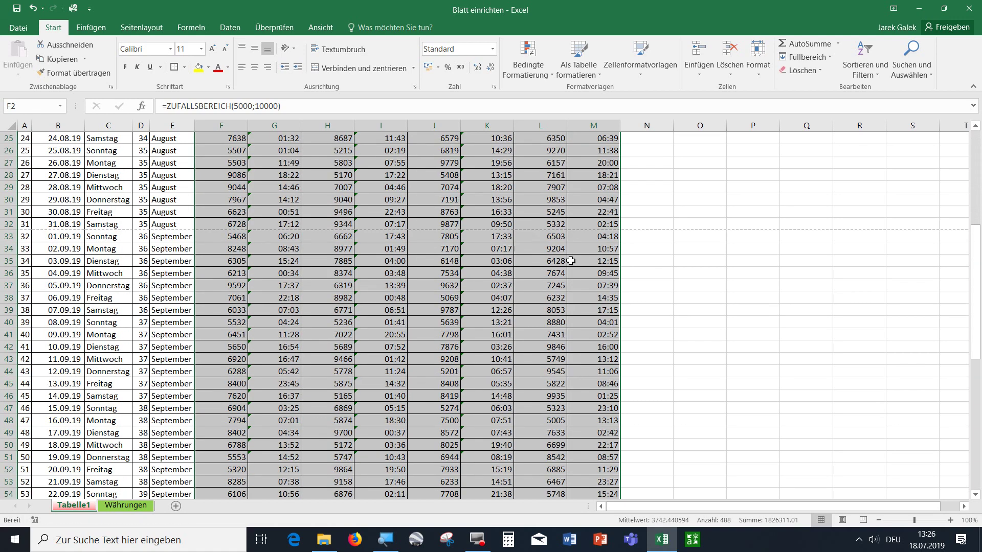
{"action": "scroll", "coordinate": [571, 261], "scroll_direction": "down", "scroll_amount": 5}
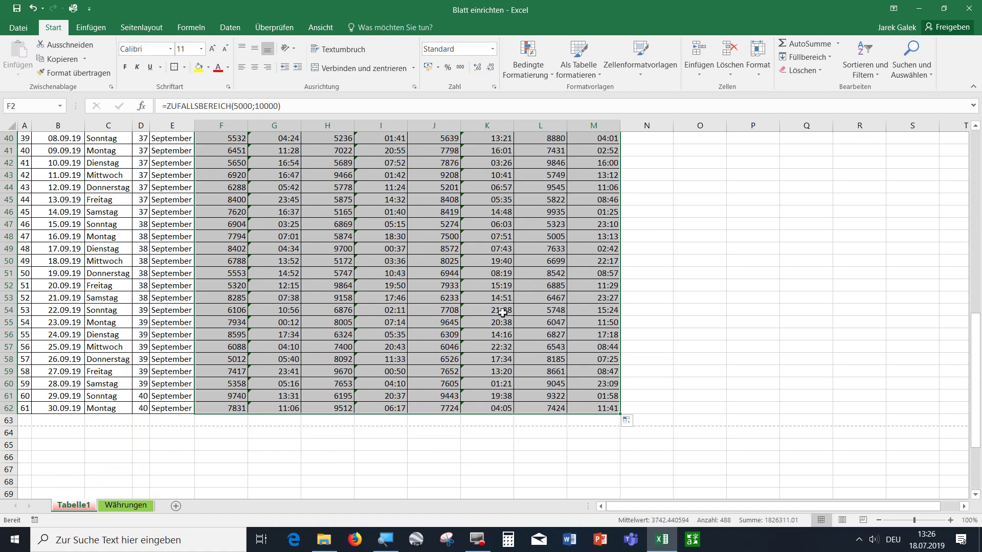
{"action": "scroll", "coordinate": [425, 357], "scroll_direction": "up", "scroll_amount": 3}
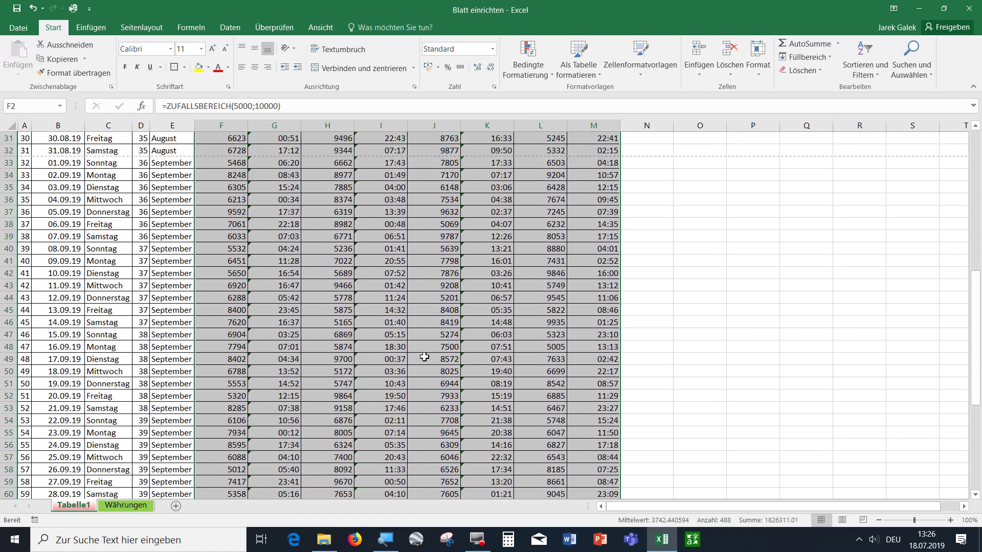
{"action": "scroll", "coordinate": [425, 357], "scroll_direction": "up", "scroll_amount": 5}
{"action": "scroll", "coordinate": [425, 357], "scroll_direction": "up", "scroll_amount": 5}
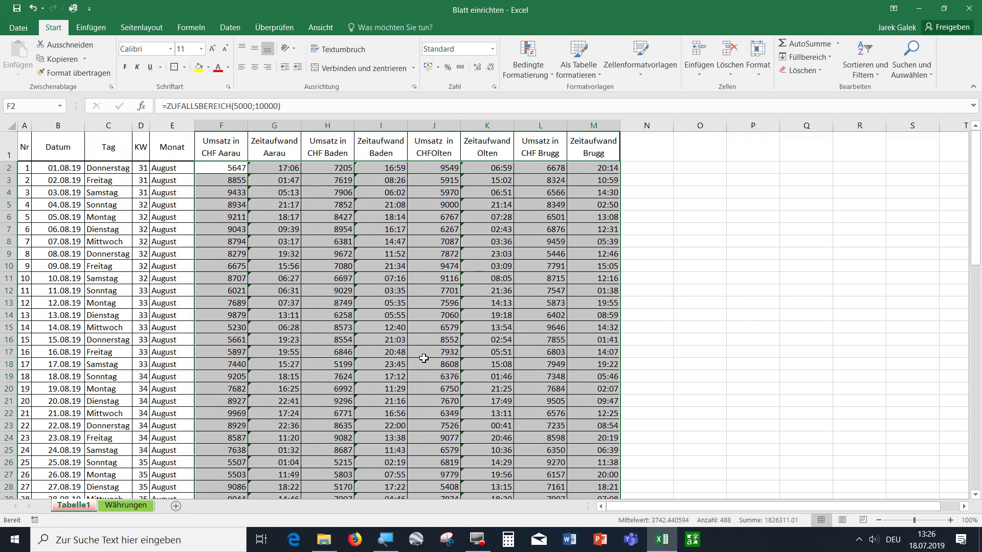
Step: Force recalculation with a temporary 'bim' entry in P8, then clear P8 and select F2:M62
{"action": "left_click", "coordinate": [752, 241]}
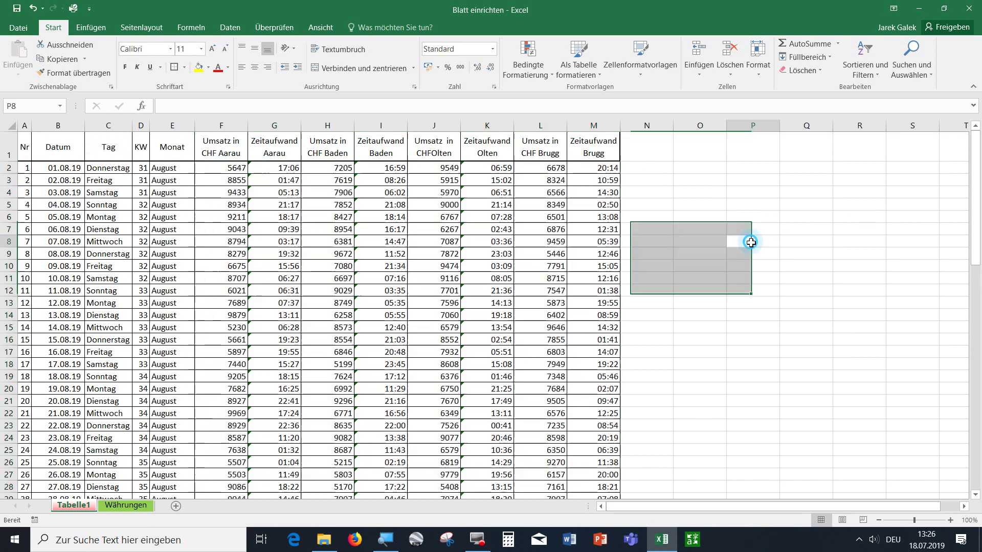
{"action": "type", "text": "bim"}
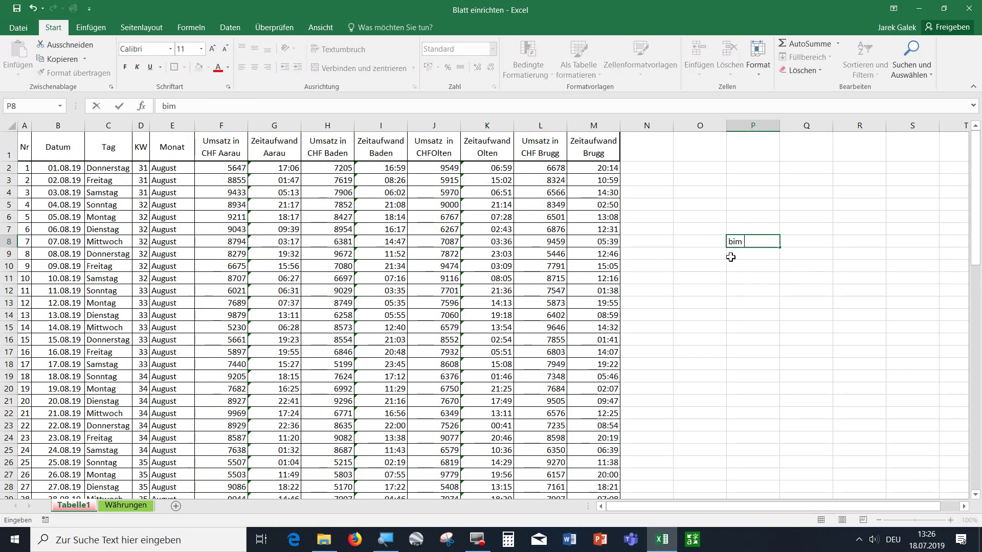
{"action": "key", "text": "Return"}
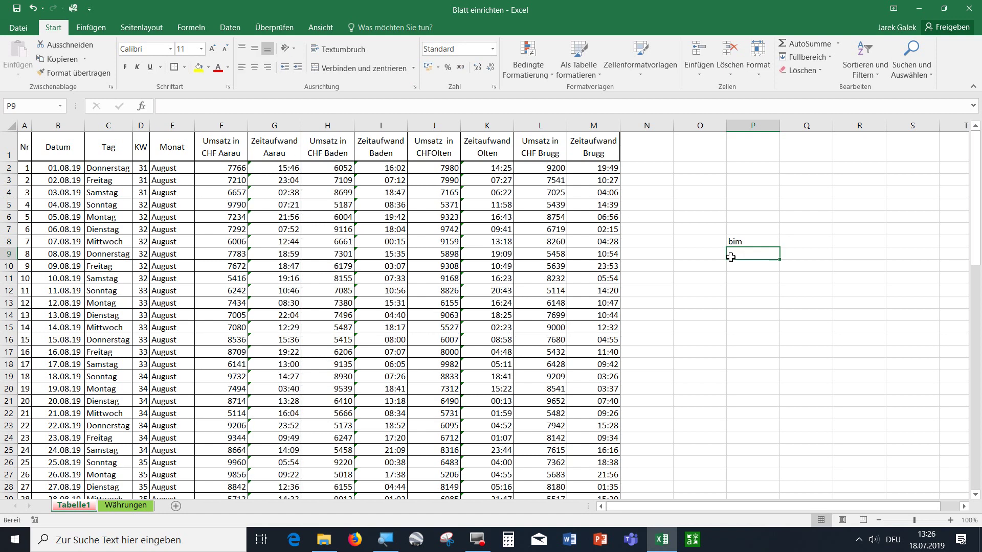
{"action": "key", "text": "Up"}
{"action": "key", "text": "Delete"}
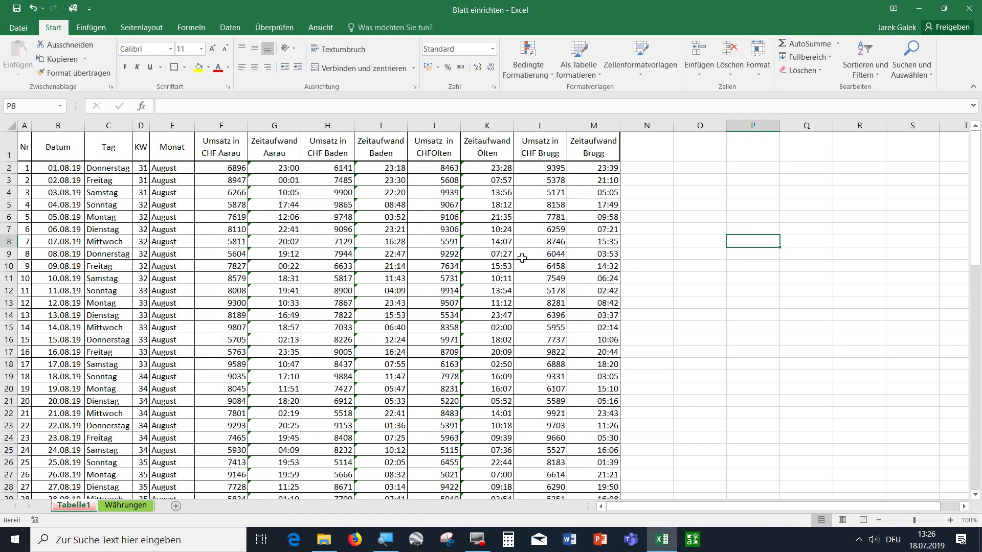
{"action": "left_click_drag", "start_coordinate": [209, 169], "coordinate": [460, 550]}
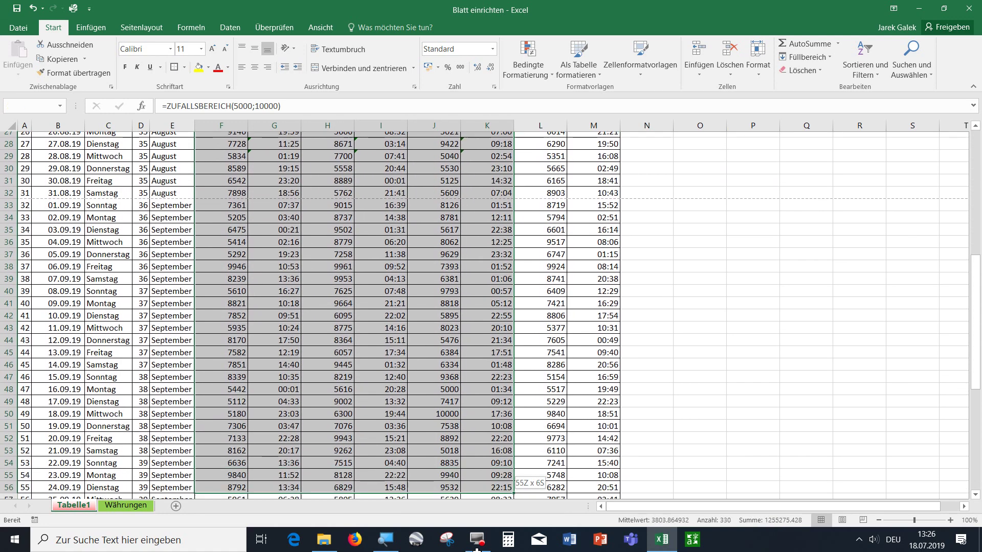
{"action": "left_click_drag", "start_coordinate": [461, 550], "coordinate": [593, 457]}
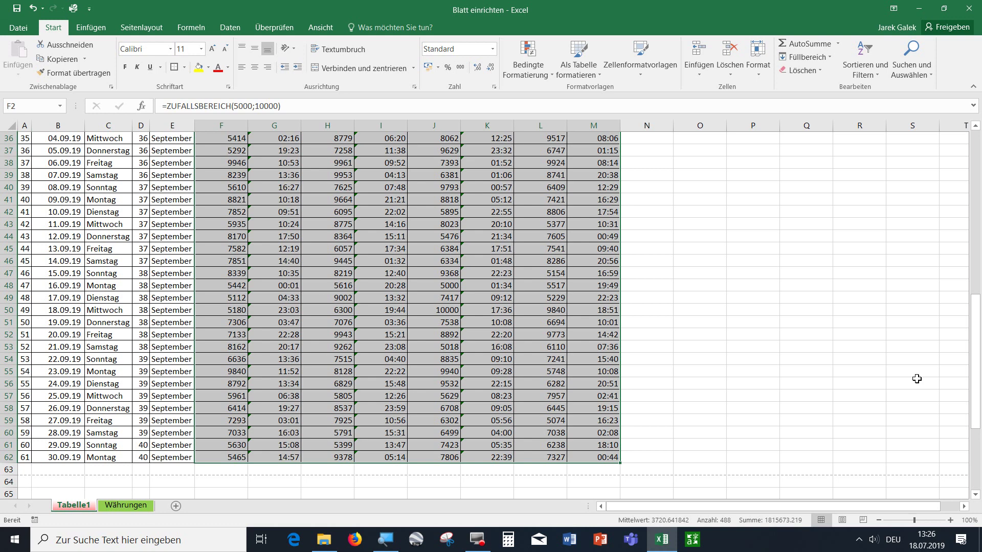
Step: Copy F2:M62 and paste it back as values only, replacing the random formulas
{"action": "key", "text": "ctrl+c"}
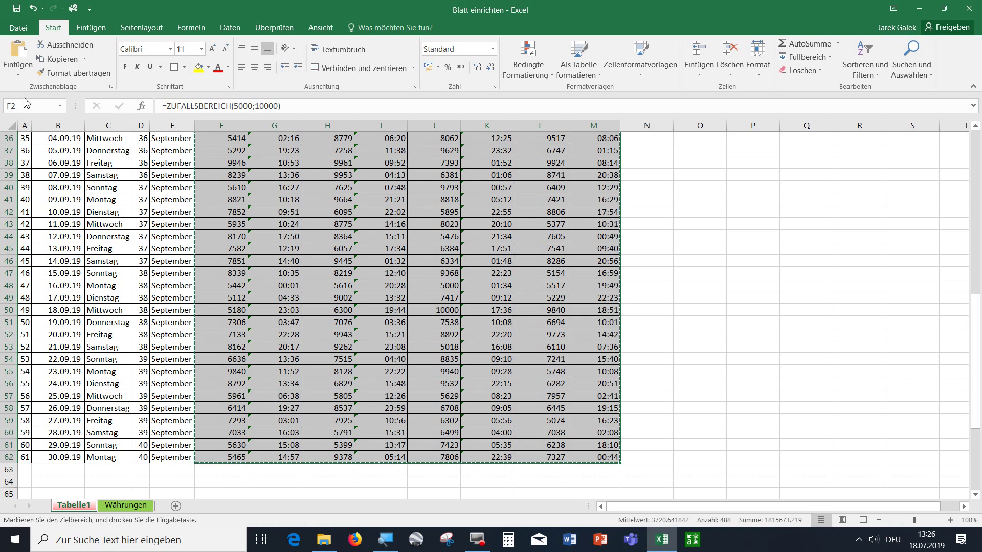
{"action": "left_click", "coordinate": [20, 76]}
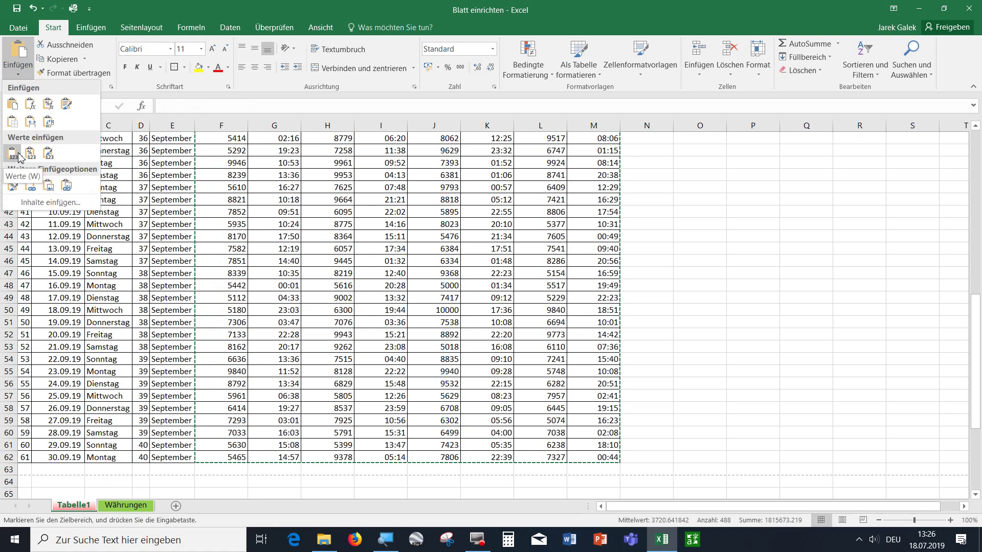
{"action": "left_click", "coordinate": [18, 155]}
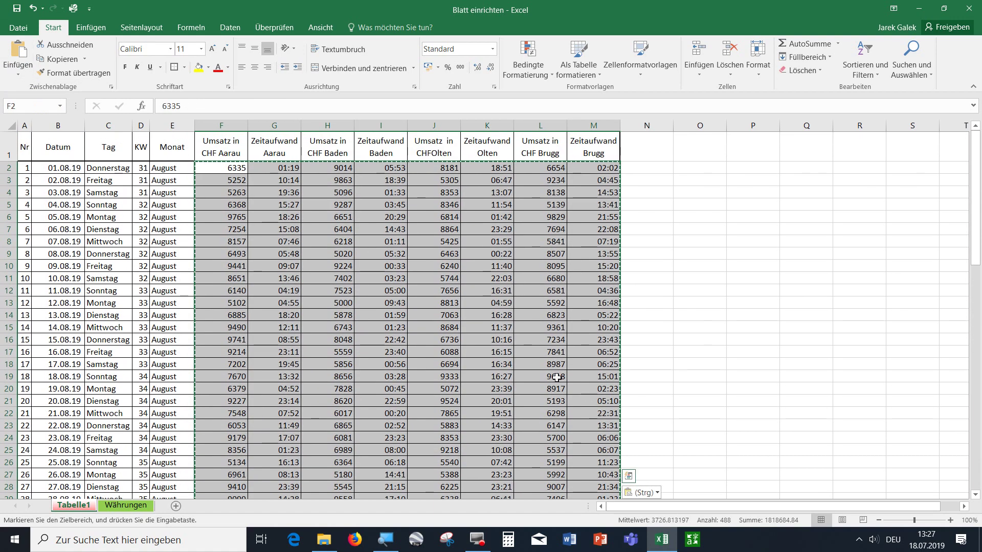
{"action": "left_click", "coordinate": [507, 317]}
{"action": "key", "text": "Escape"}
Step: Check that K10 and K13 now hold fixed time values
{"action": "double_click", "coordinate": [511, 266]}
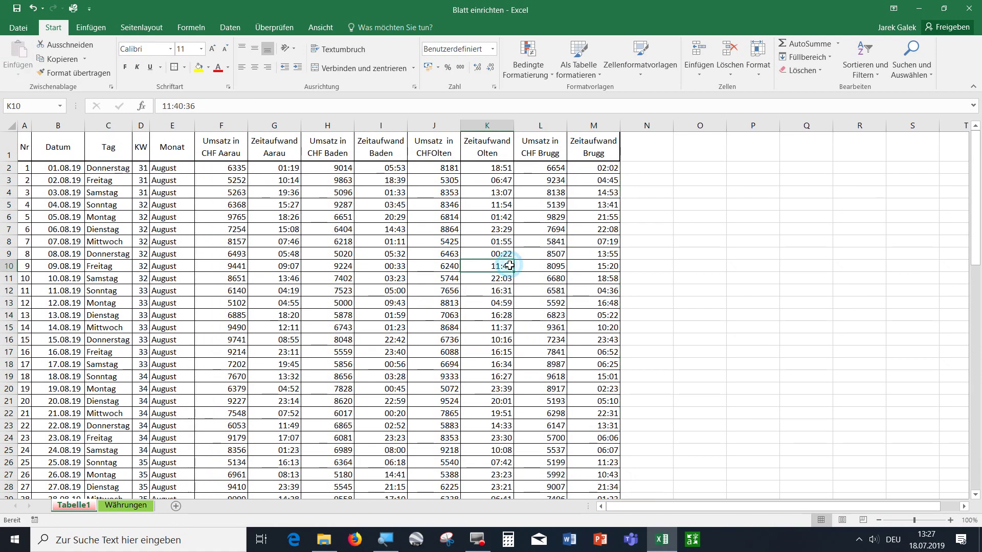
{"action": "key", "text": "Escape"}
{"action": "left_click", "coordinate": [558, 269]}
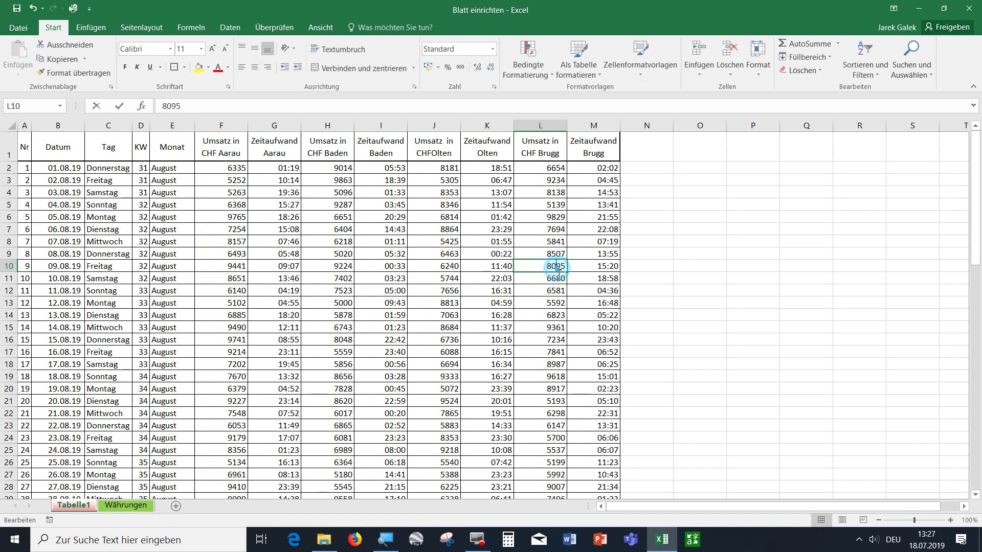
{"action": "double_click", "coordinate": [485, 267]}
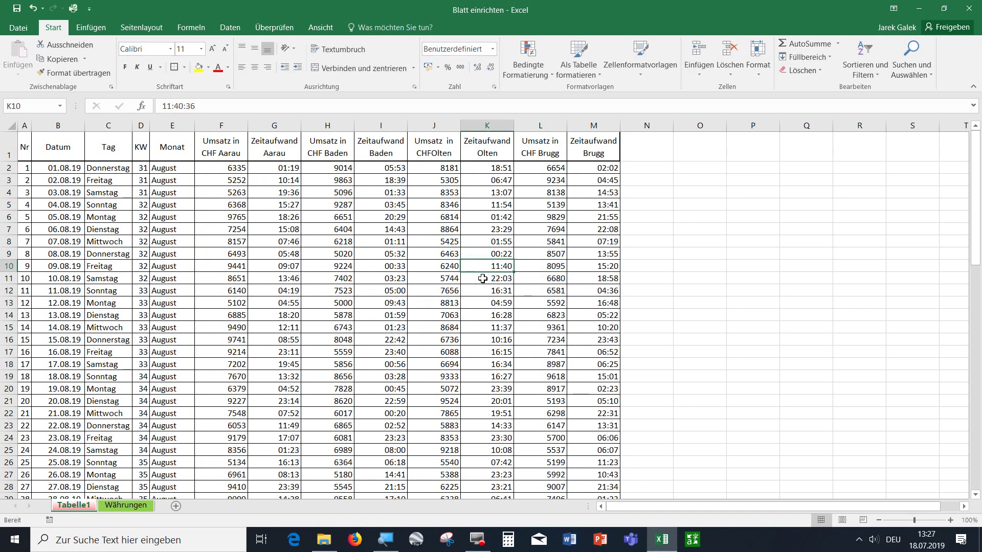
{"action": "left_click", "coordinate": [485, 279]}
{"action": "double_click", "coordinate": [485, 302]}
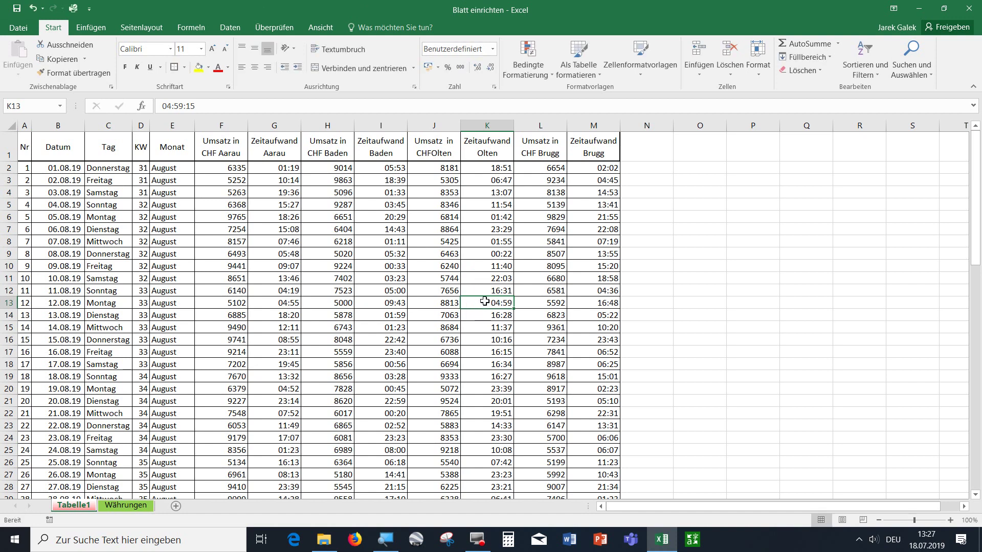
{"action": "left_click", "coordinate": [541, 317]}
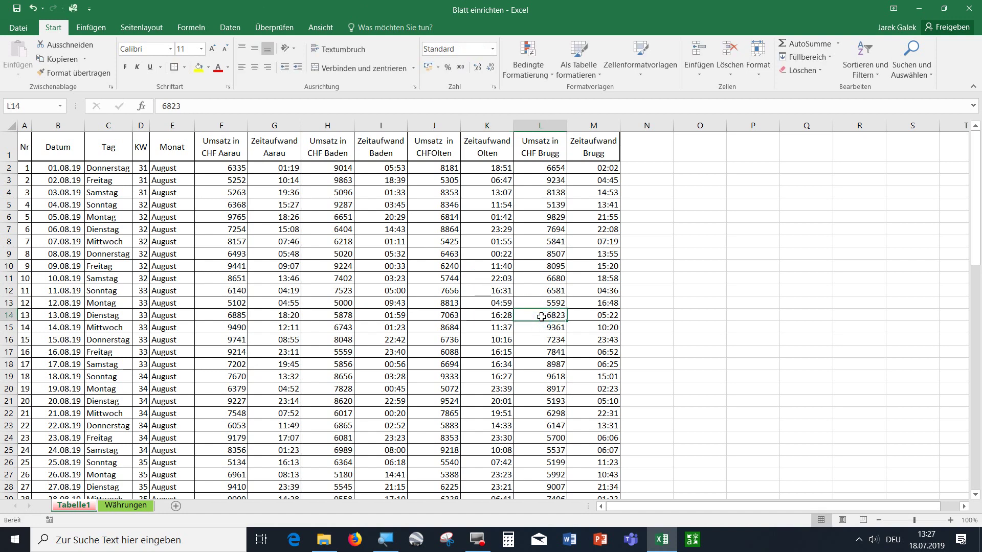